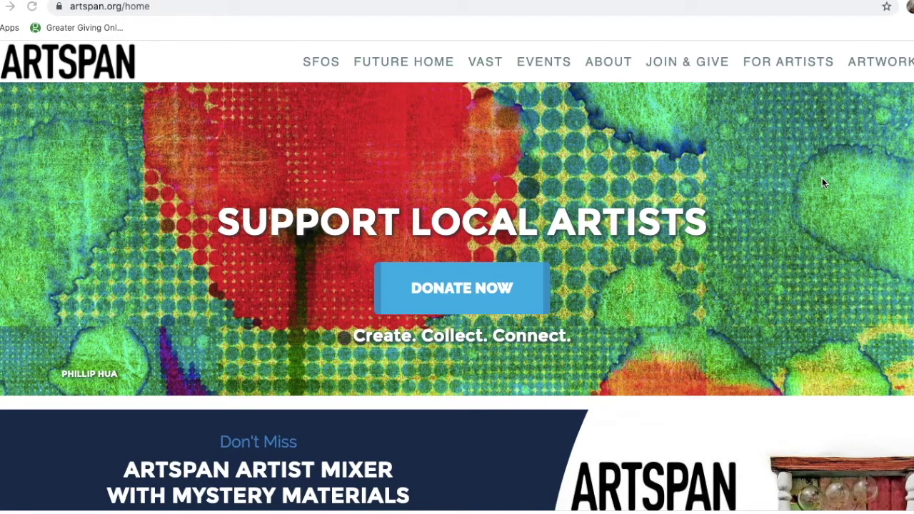
Open the Artist Membership page from the FOR ARTISTS menu.
mouse_move(789, 62)
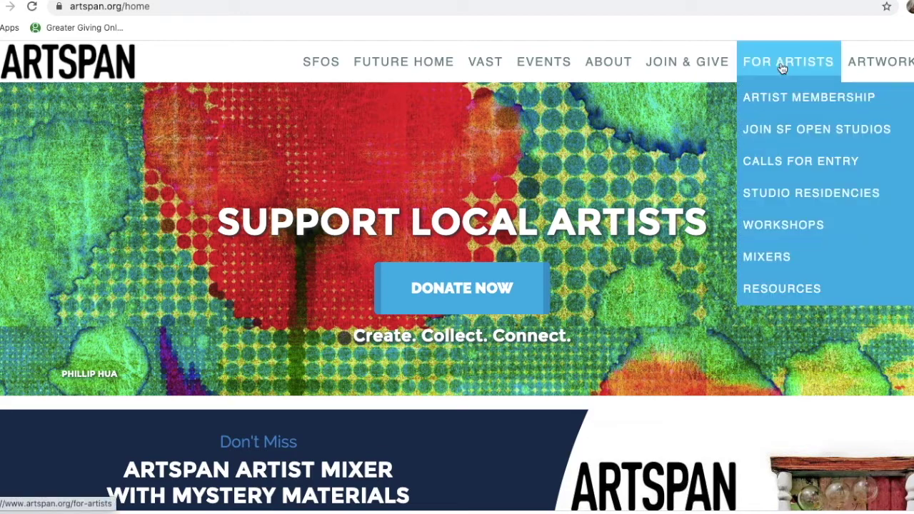
left_click(784, 97)
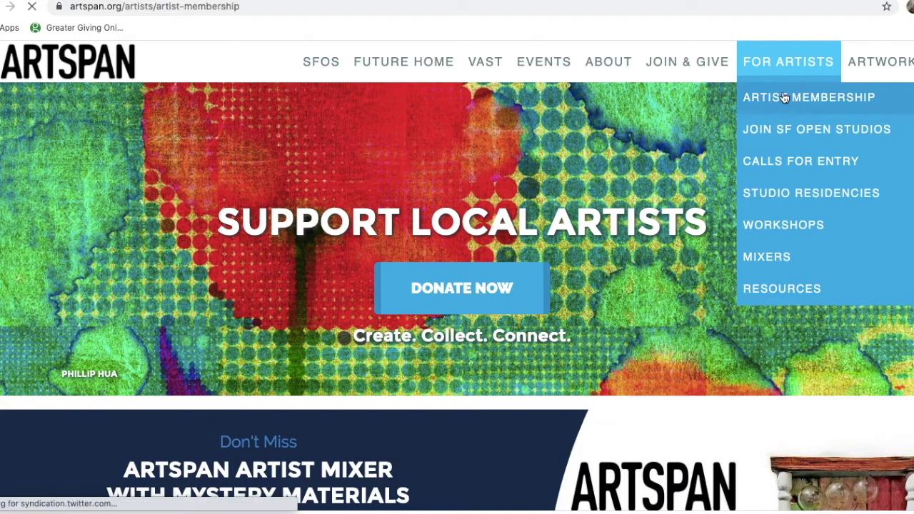
Scroll down the Artist Membership page and open the join form showing the June 30th, 2021 expiry.
scroll(765, 159, "down", 3)
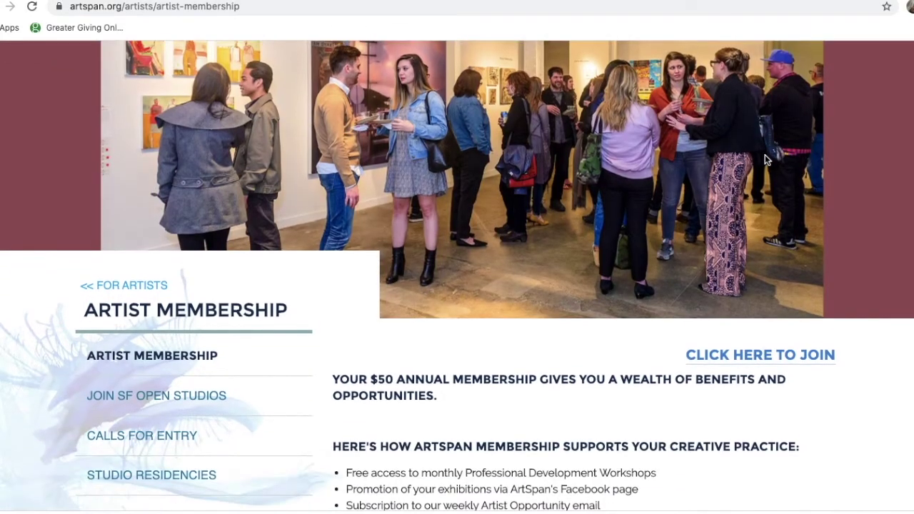
scroll(766, 158, "down", 1)
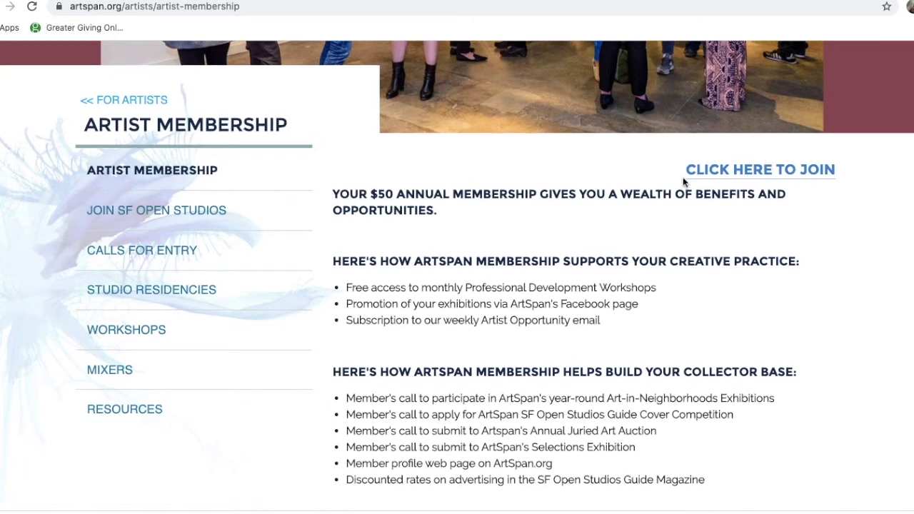
left_click(783, 173)
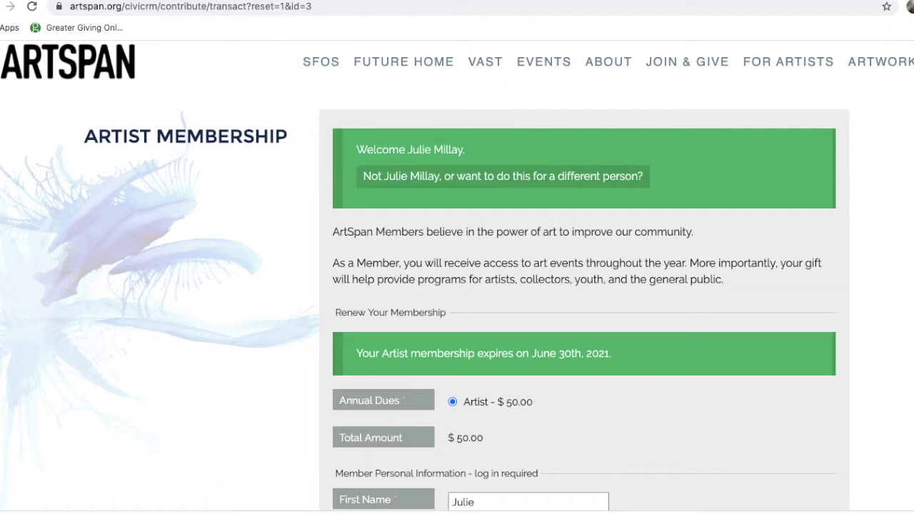
mouse_move(315, 83)
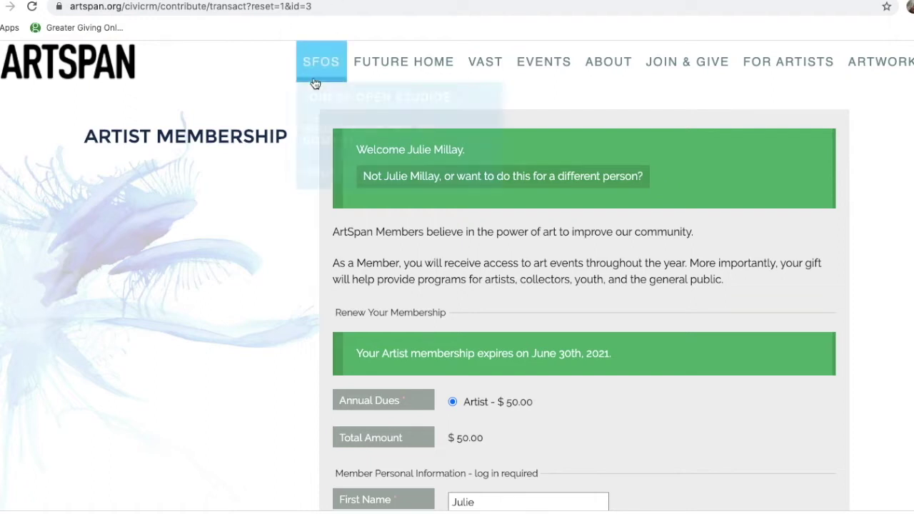
Return to the artist dashboard and log in with the saved account details.
left_click(9, 8)
scroll(524, 438, "down", 5)
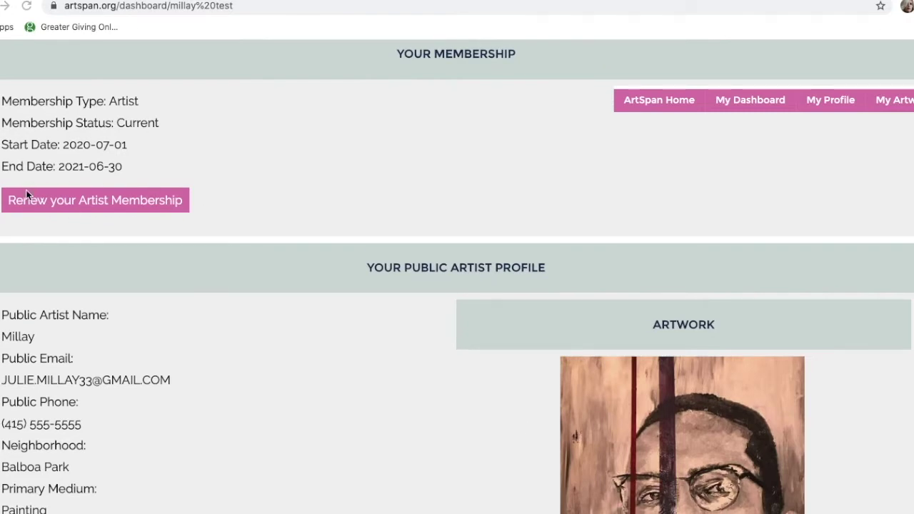
left_click(80, 201)
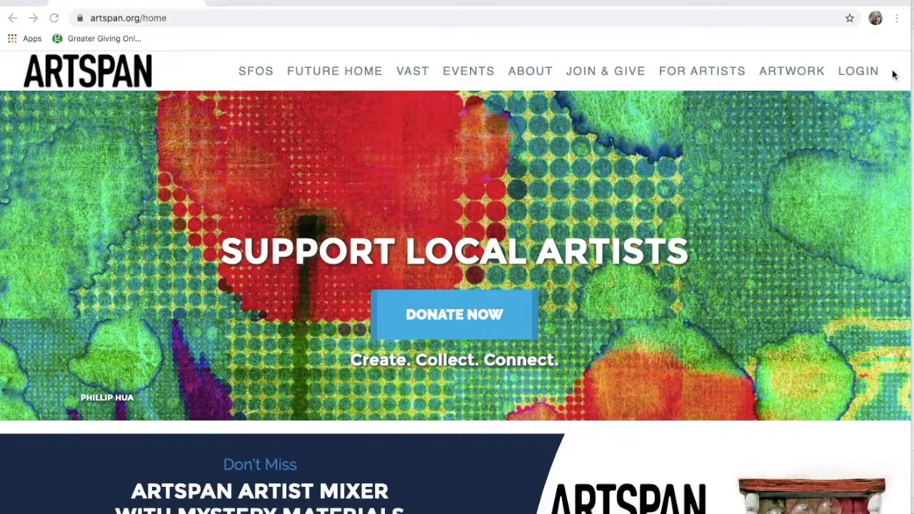
left_click(858, 73)
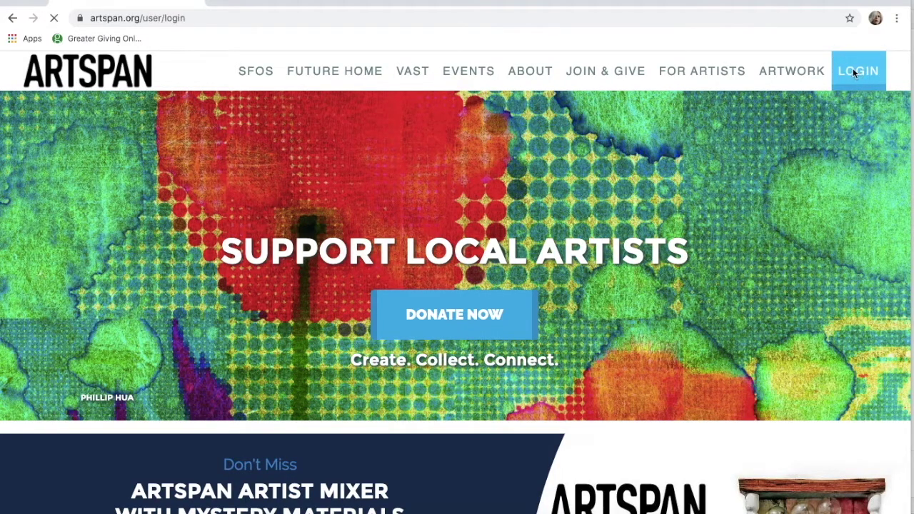
left_click(552, 351)
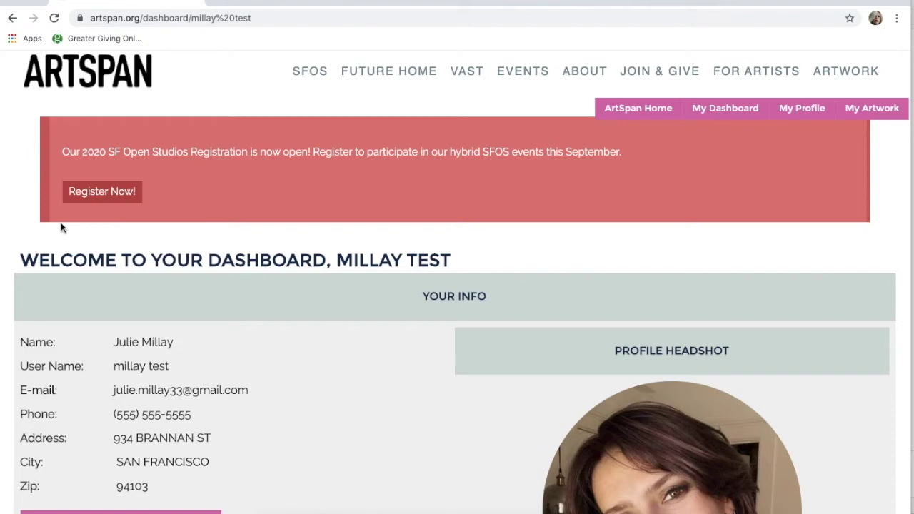
Scroll the dashboard and open the SF Open Studios 2020 registration page.
scroll(481, 385, "down", 9)
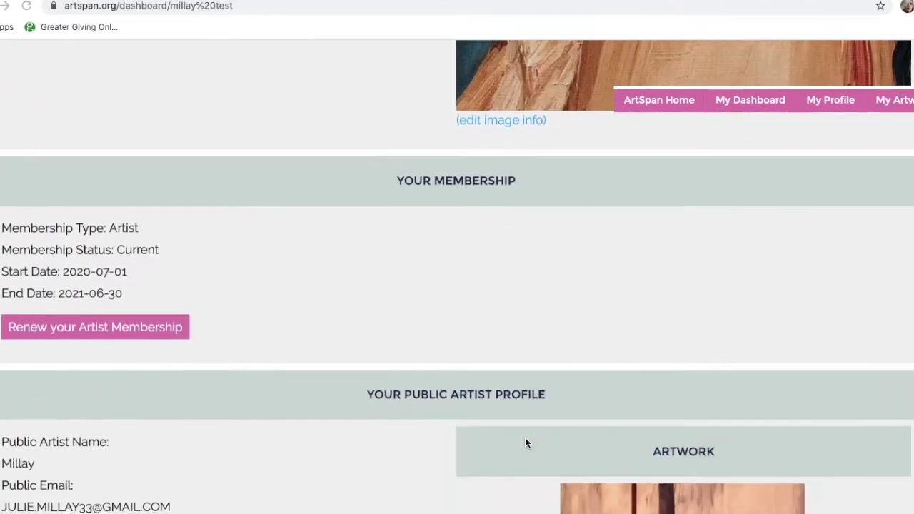
scroll(526, 442, "down", 1)
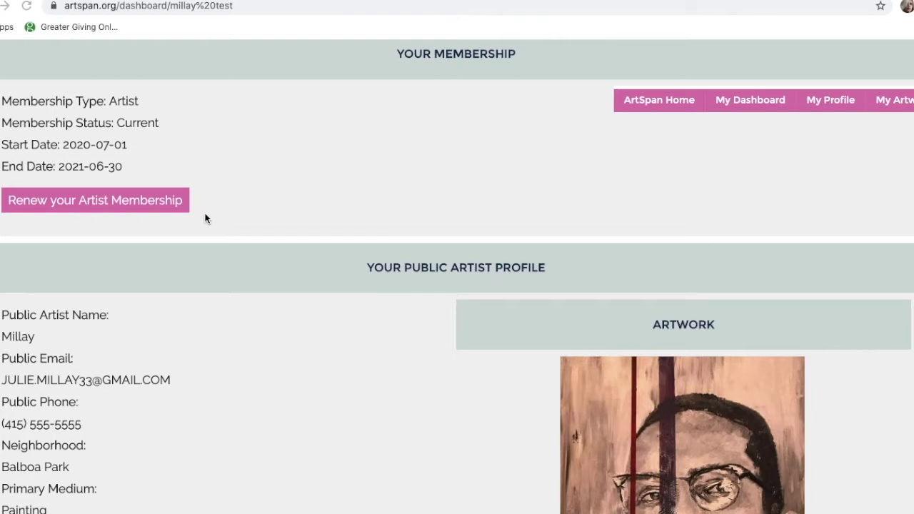
left_click(78, 199)
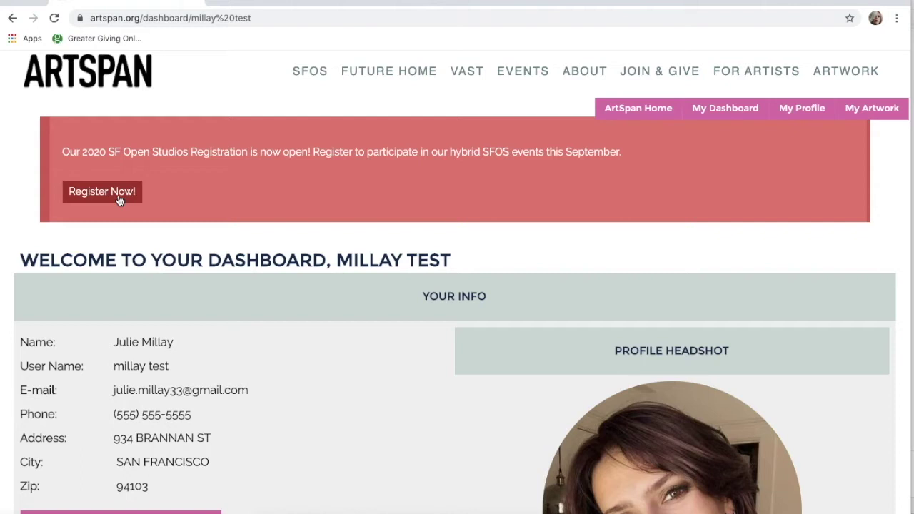
left_click(120, 199)
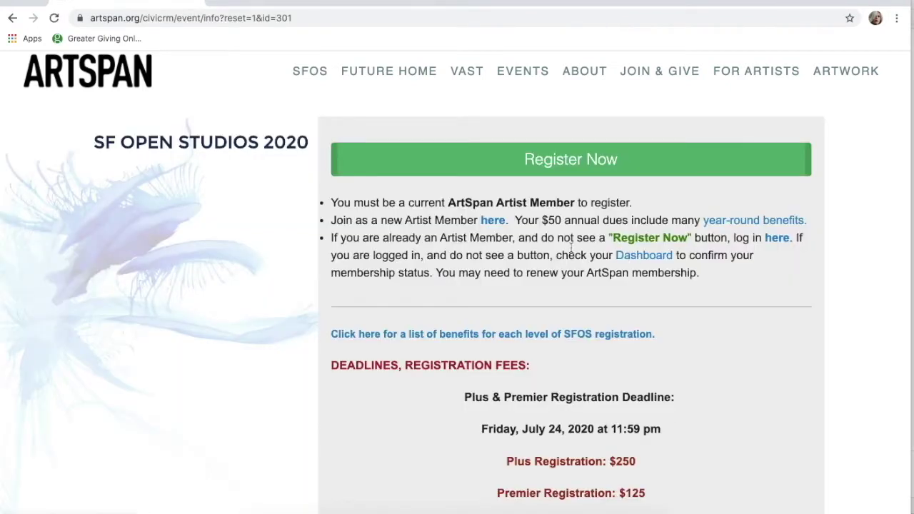
Look over the July 24, 2020 deadlines and the Plus $250 and Premier $125 fees.
scroll(235, 246, "down", 3)
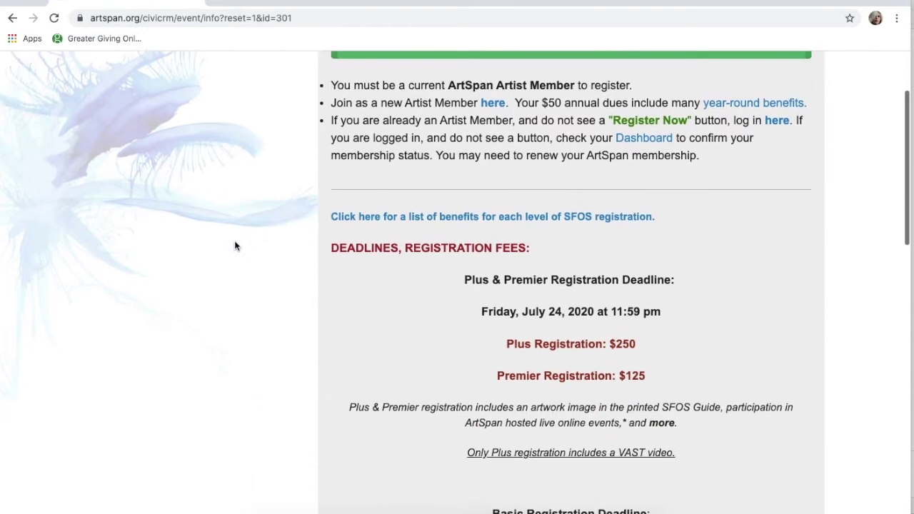
scroll(236, 247, "down", 2)
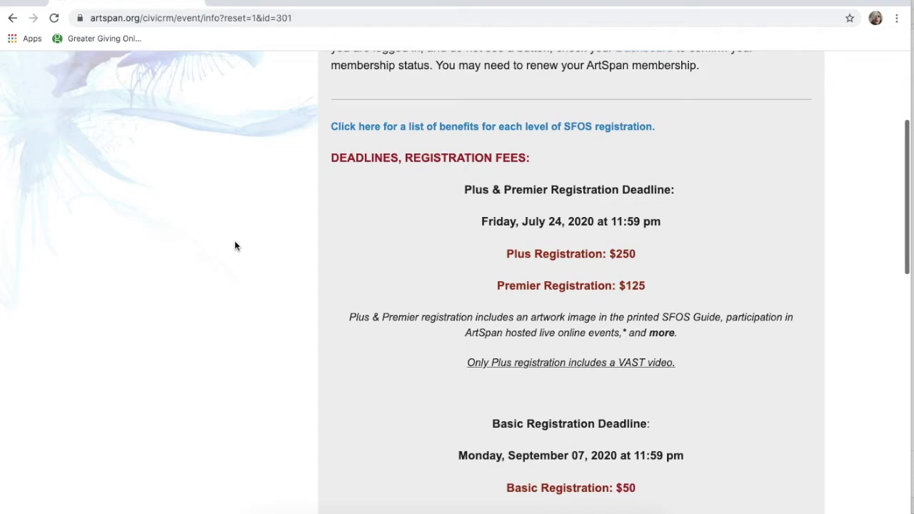
scroll(235, 246, "up", 2)
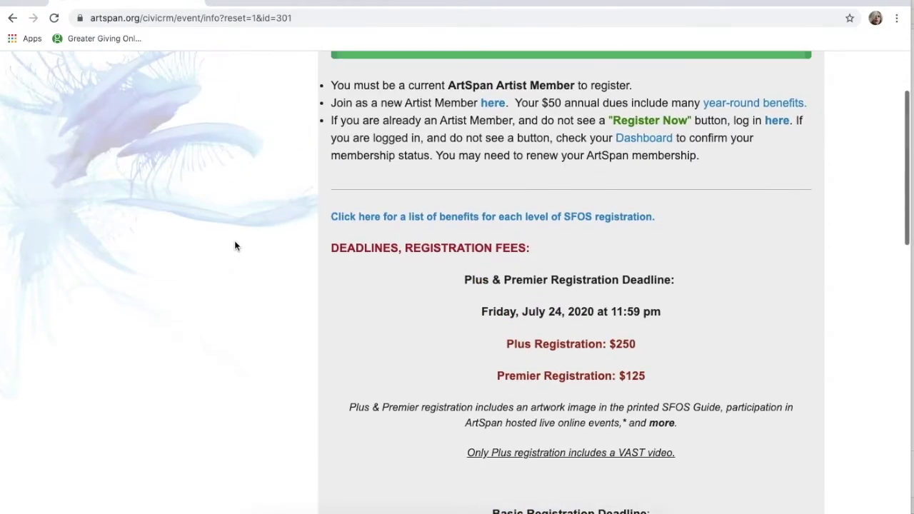
scroll(236, 246, "up", 3)
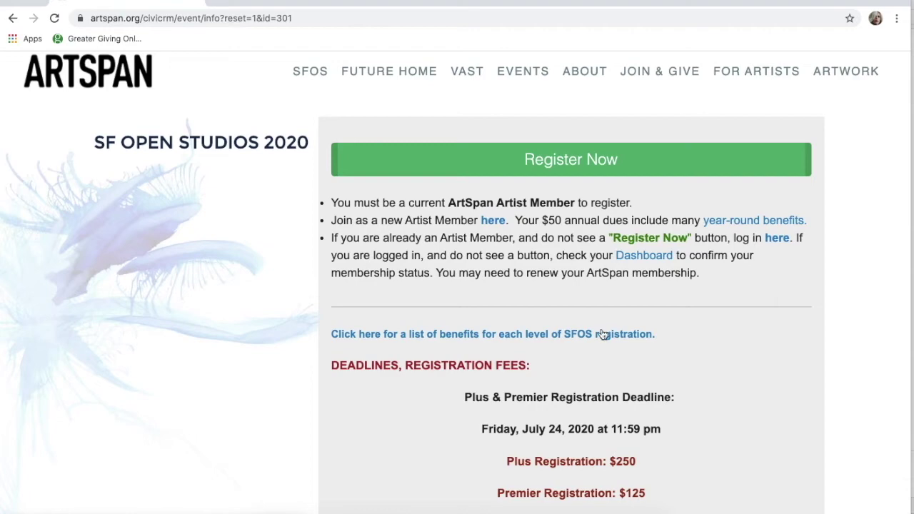
Open the benefits page and read the Basic, Premier and Plus level comparison, including Basic at $50.
left_click(602, 334)
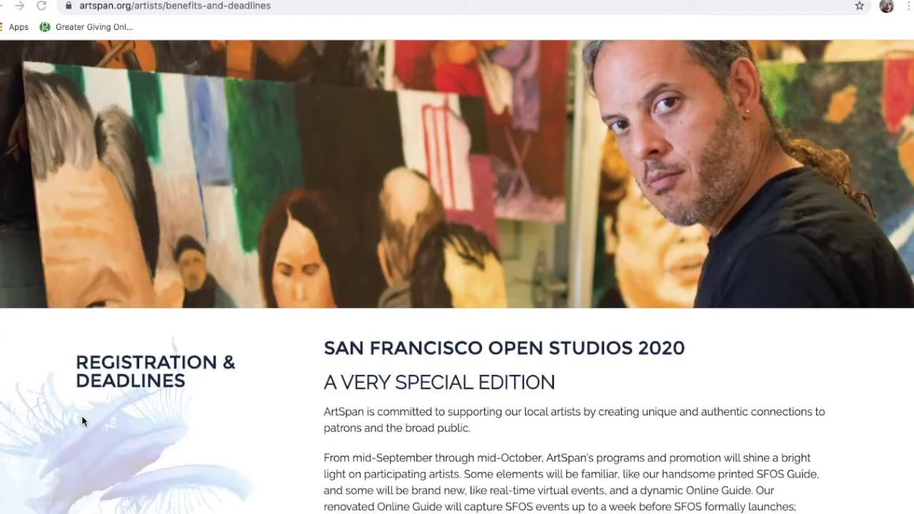
scroll(82, 418, "down", 3)
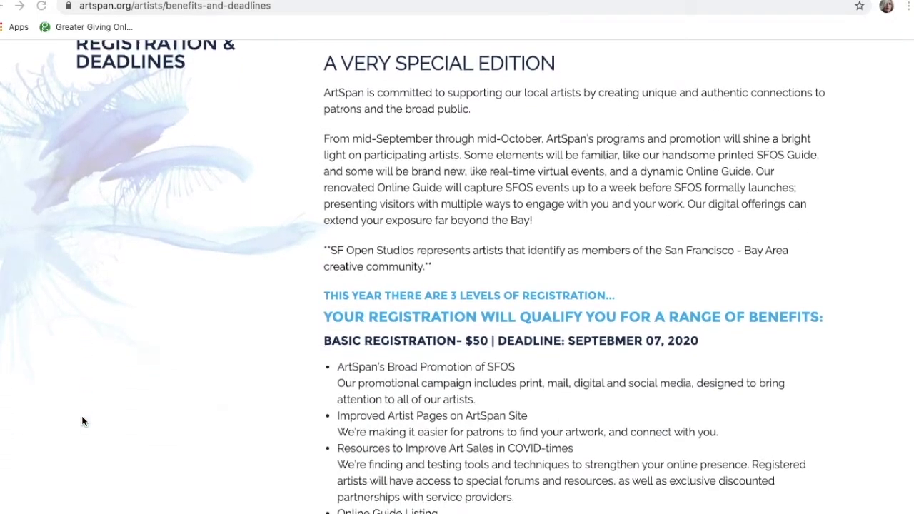
scroll(81, 421, "down", 8)
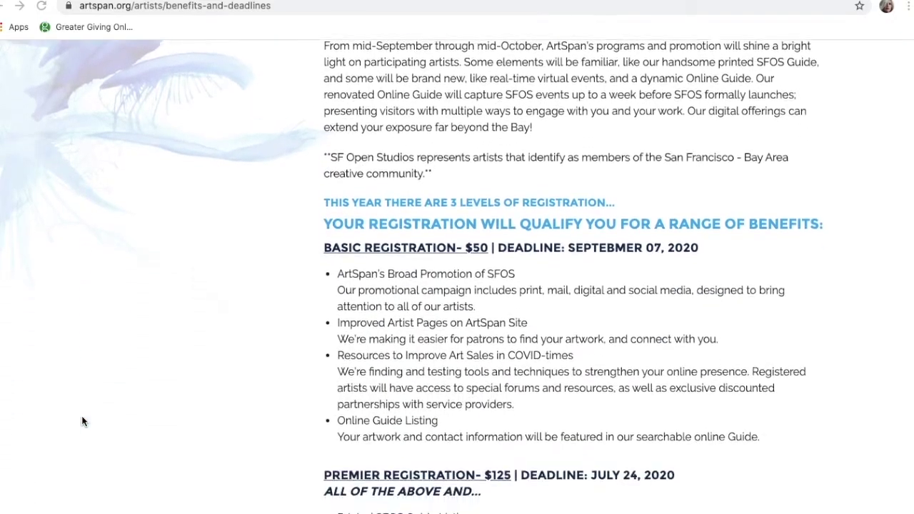
scroll(82, 421, "down", 10)
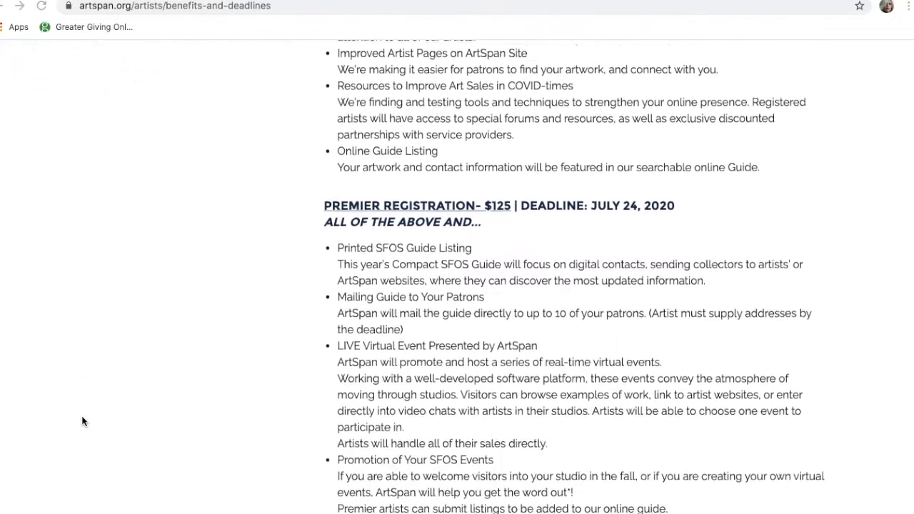
scroll(81, 422, "down", 10)
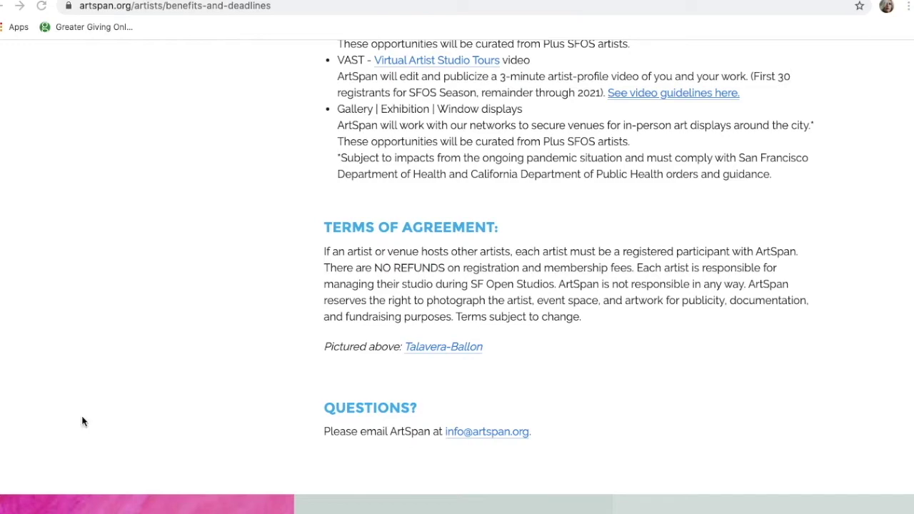
scroll(82, 422, "up", 12)
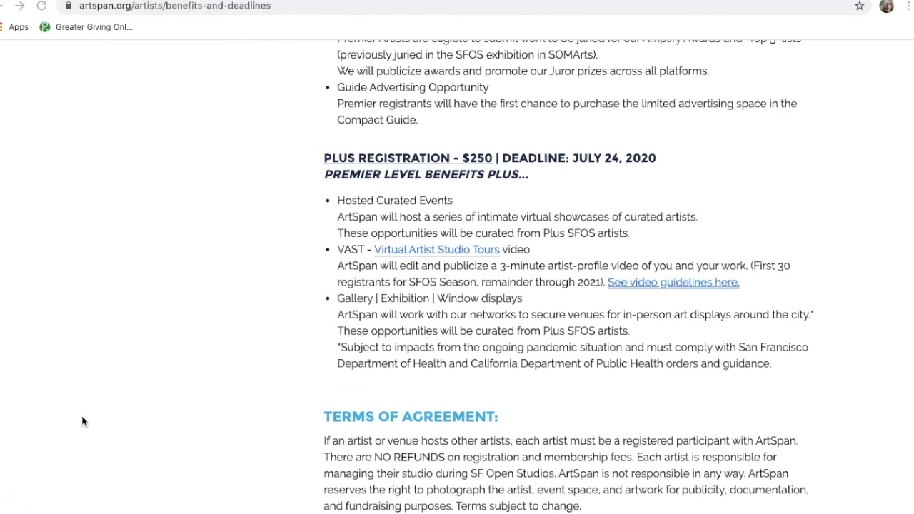
scroll(82, 421, "up", 10)
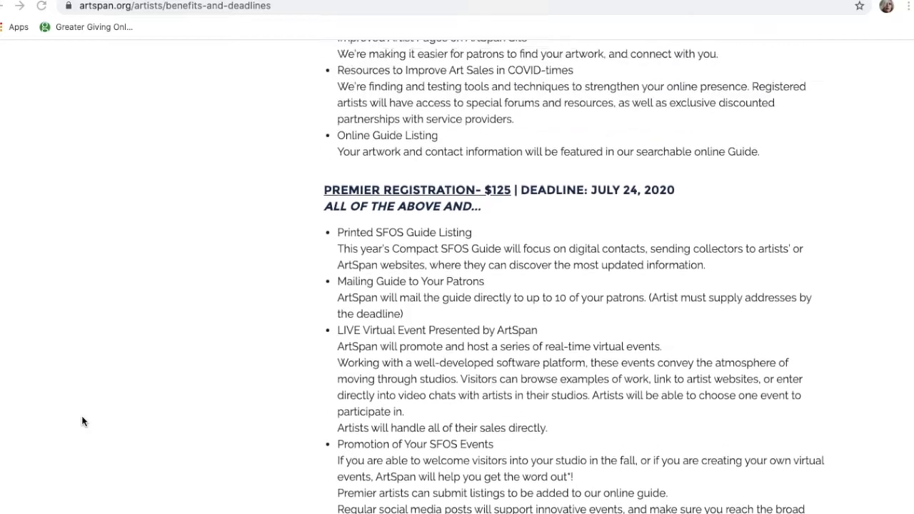
scroll(82, 422, "up", 9)
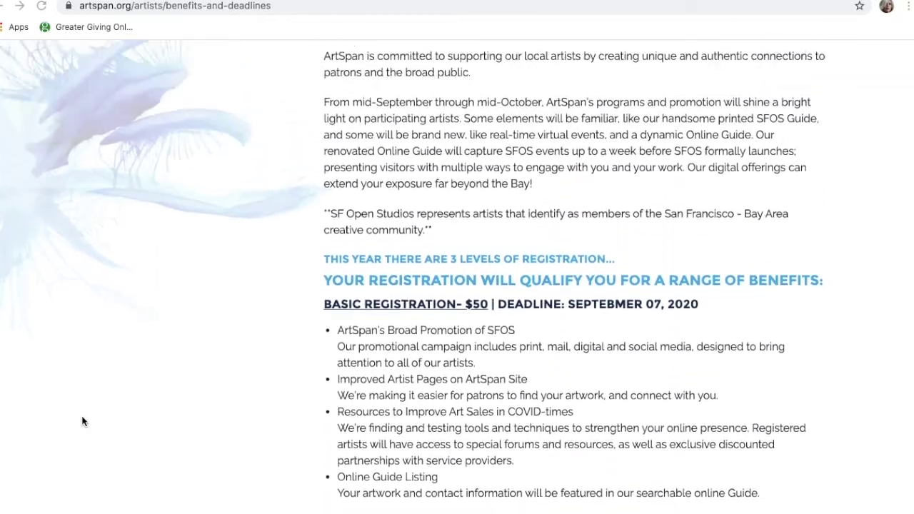
scroll(81, 421, "up", 4)
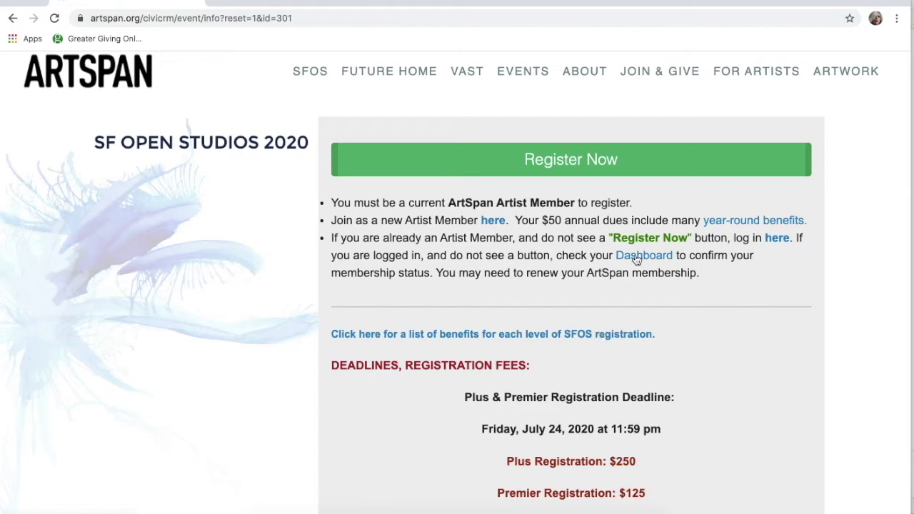
scroll(235, 243, "down", 8)
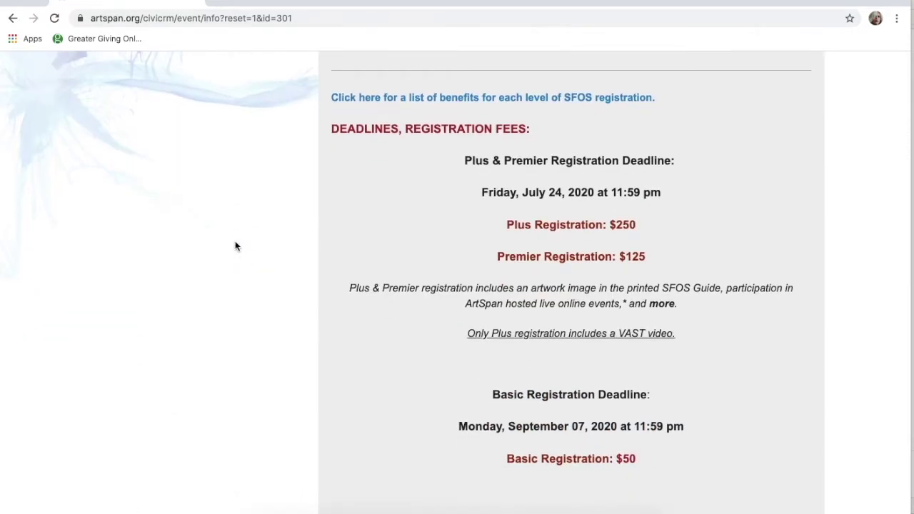
scroll(236, 246, "down", 6)
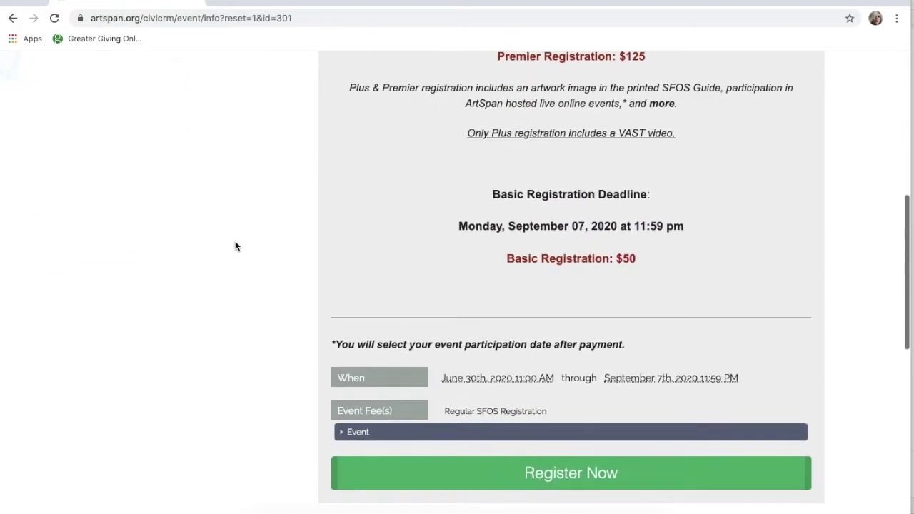
scroll(672, 457, "up", 1)
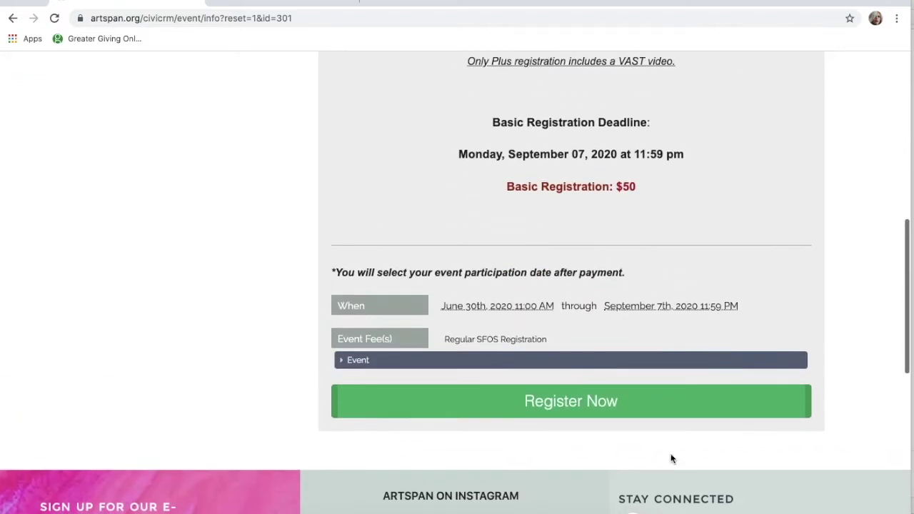
left_click(583, 413)
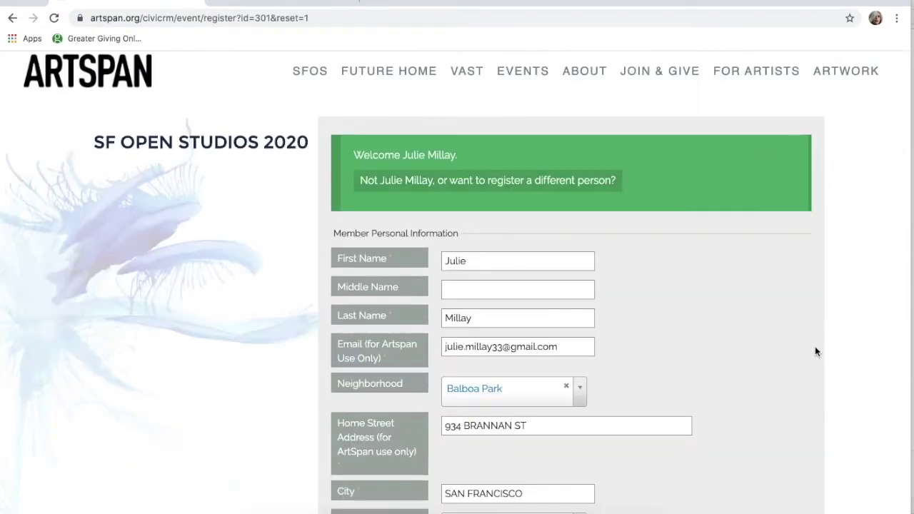
Review the prefilled Member Personal Information and Artist Profile, with Painting as primary medium.
scroll(815, 350, "down", 3)
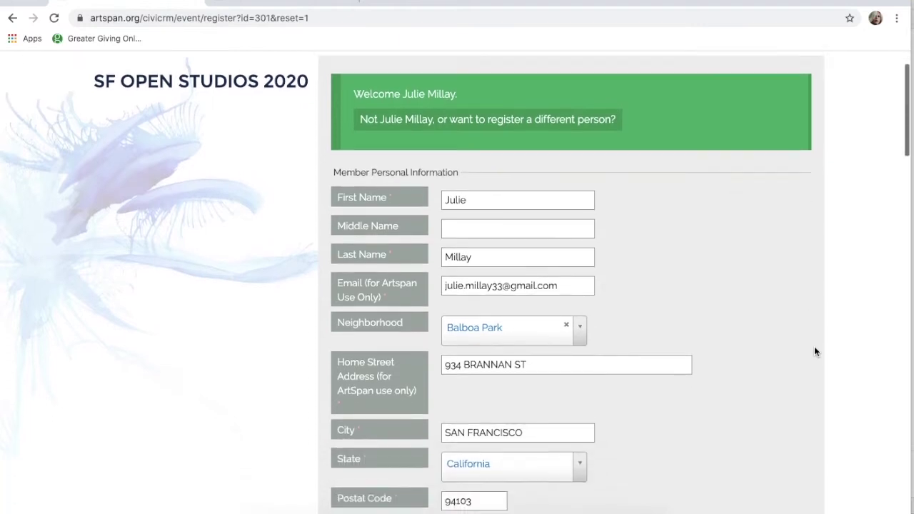
scroll(814, 357, "down", 2)
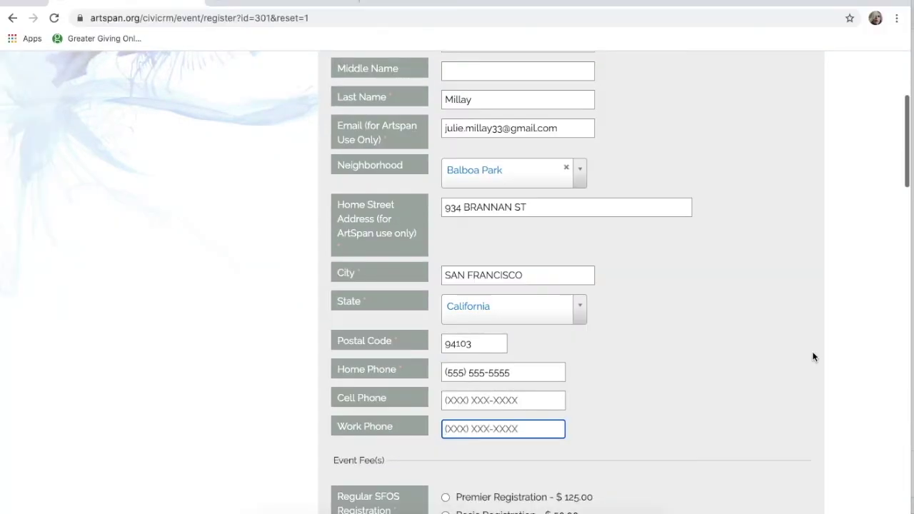
scroll(857, 370, "down", 3)
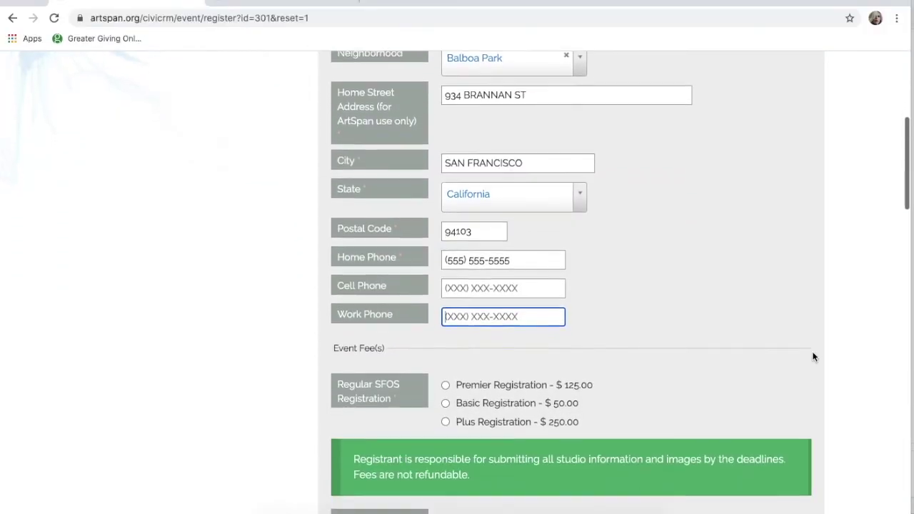
scroll(813, 358, "down", 3)
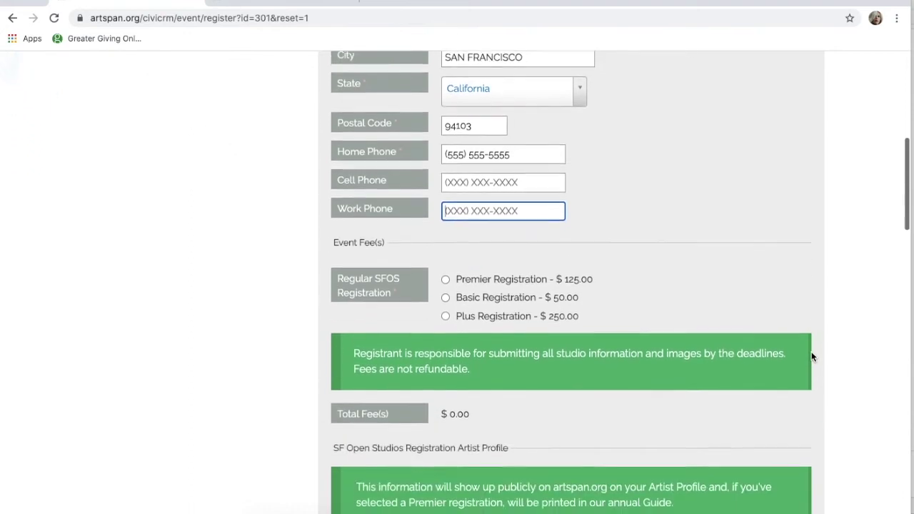
scroll(809, 352, "down", 3)
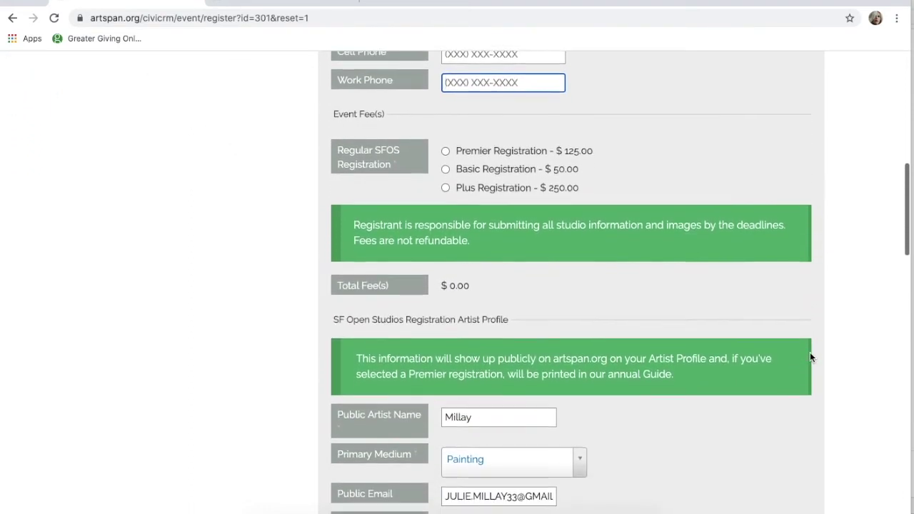
scroll(810, 353, "down", 2)
scroll(810, 353, "down", 1)
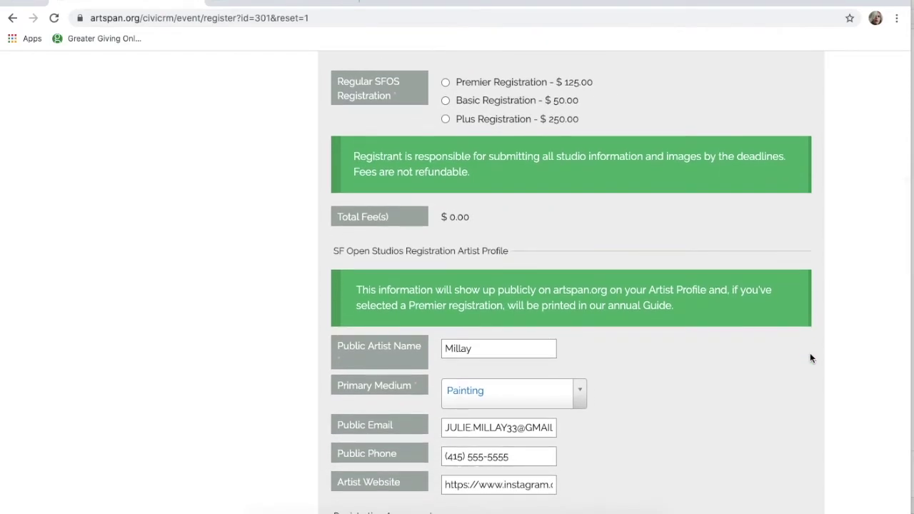
scroll(810, 353, "up", 1)
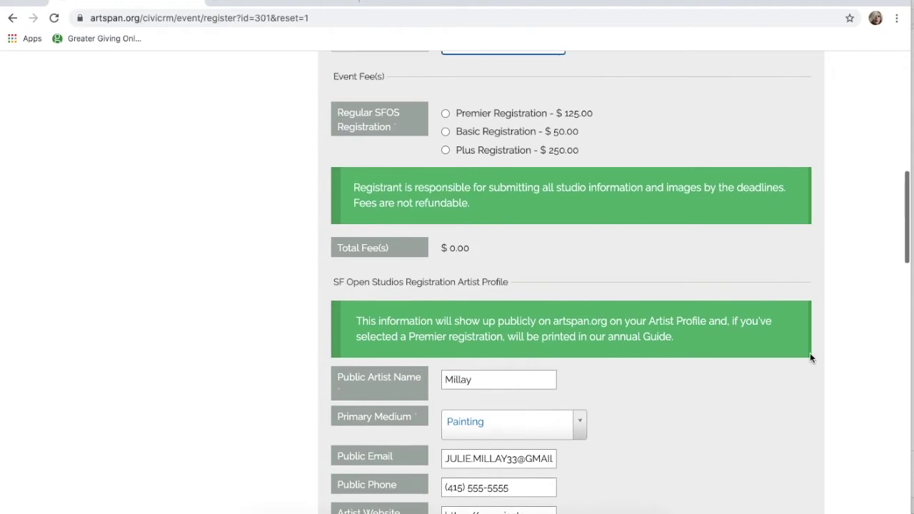
Select the Premier Registration - $125.00 event fee.
left_click(446, 115)
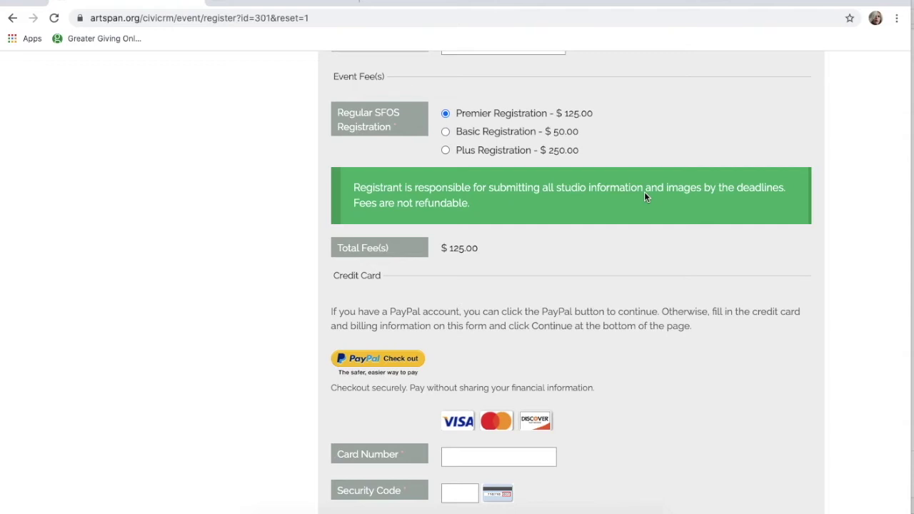
scroll(741, 426, "down", 2)
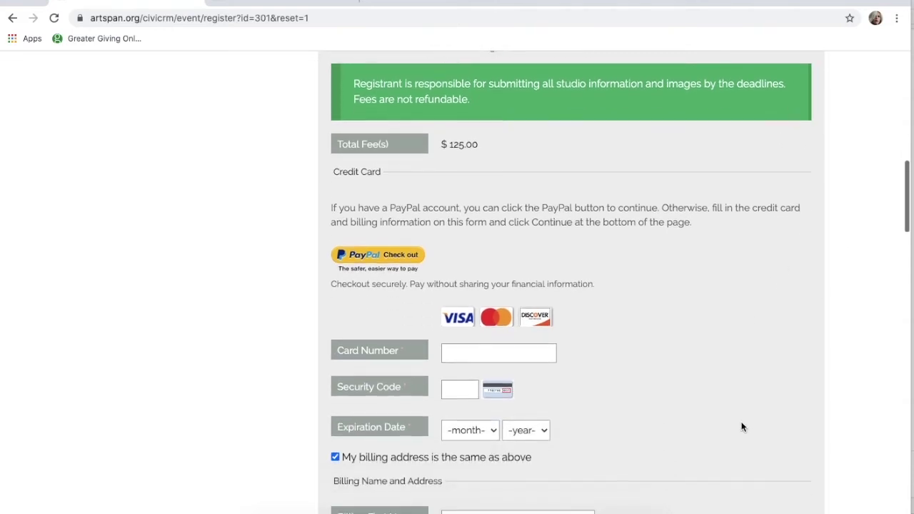
Enter the card number, security code and a Jan 2020 expiration date.
scroll(720, 423, "down", 1)
left_click(499, 226)
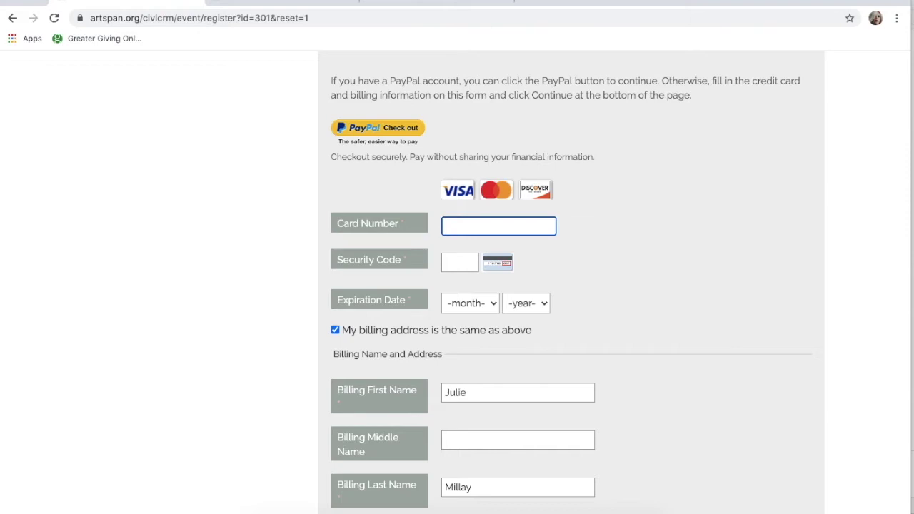
type("XXXX XXXX XXXX XXXX")
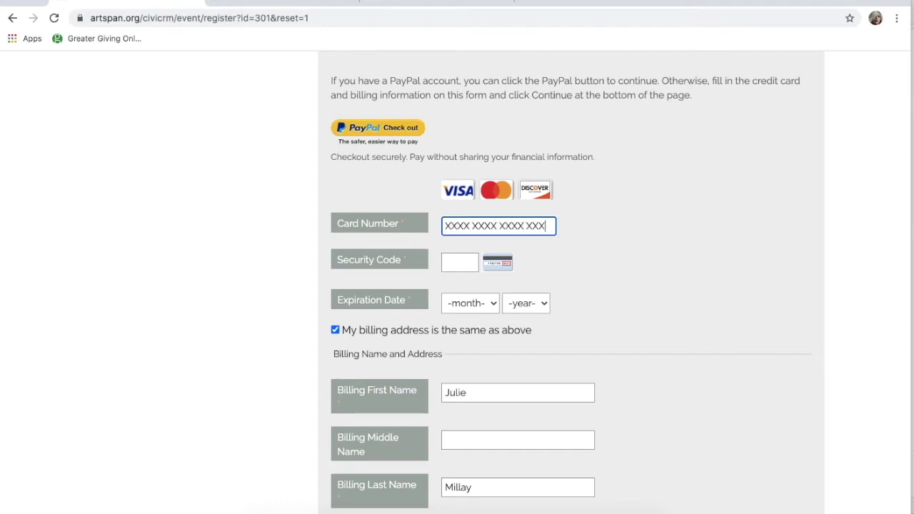
left_click(464, 263)
type("XXX")
left_click(469, 303)
left_click(461, 315)
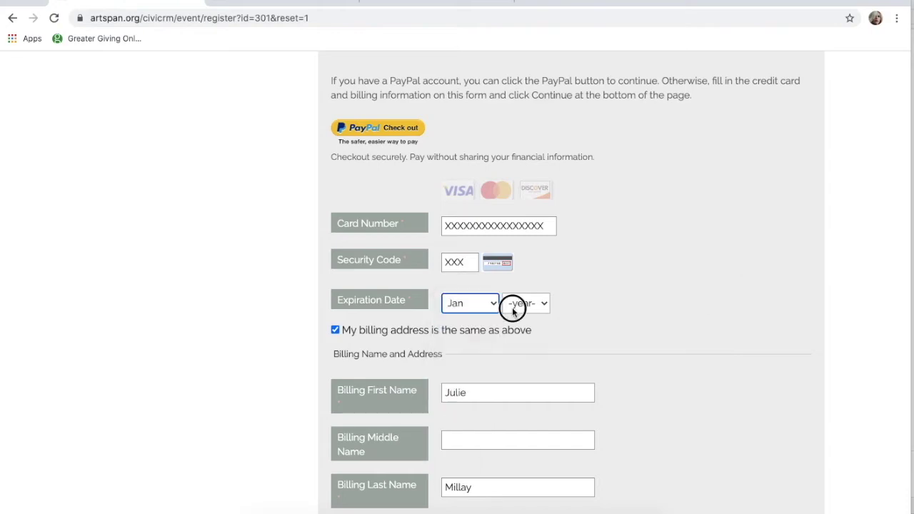
left_click(525, 302)
left_click(525, 314)
scroll(661, 329, "down", 6)
Check Yes for the Artist Agreement and Waiver, leaving the studio survey answers unchanged.
scroll(661, 330, "down", 6)
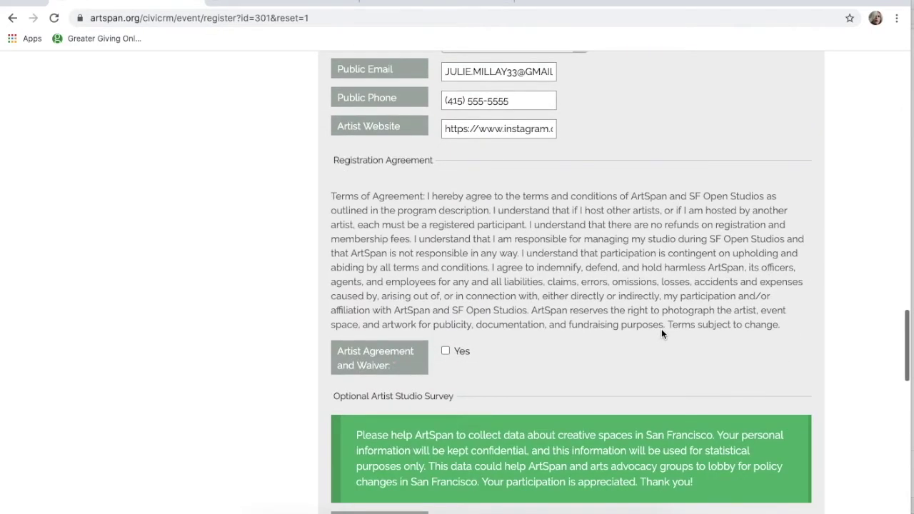
scroll(662, 328, "down", 3)
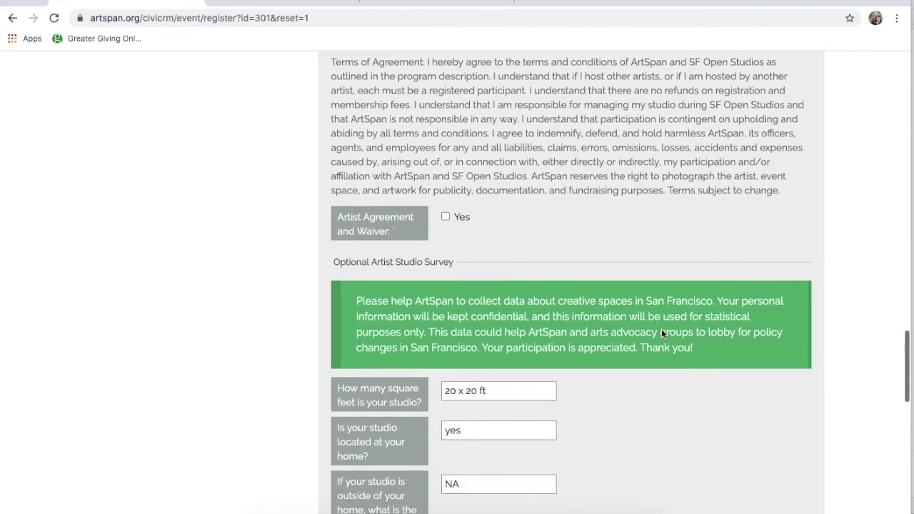
left_click(446, 198)
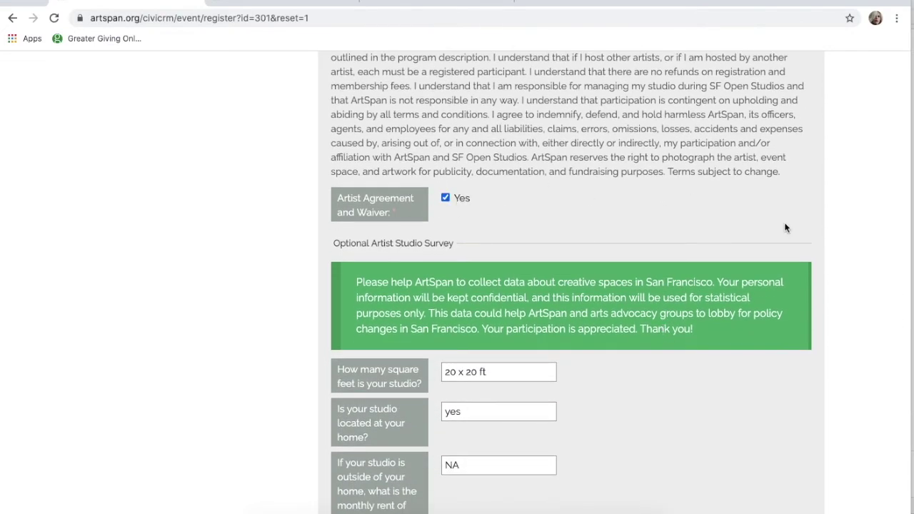
scroll(784, 223, "down", 5)
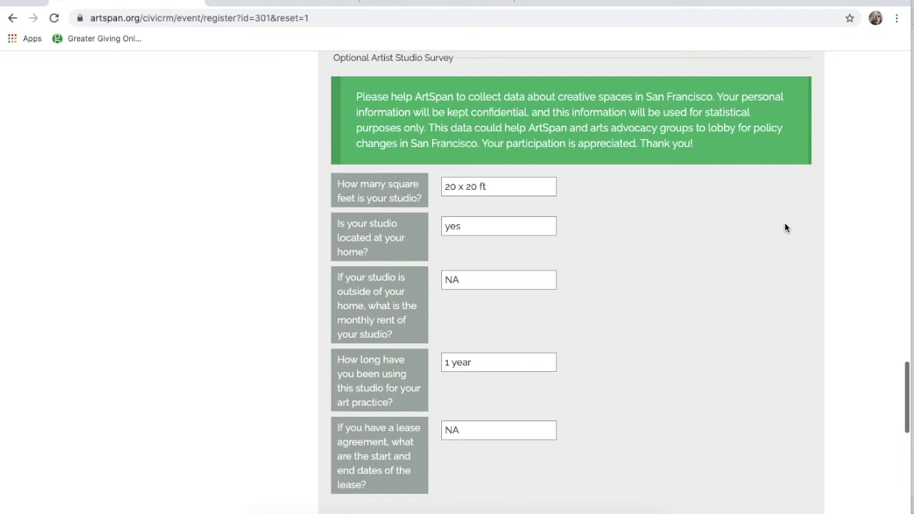
scroll(784, 228, "down", 5)
scroll(639, 245, "up", 1)
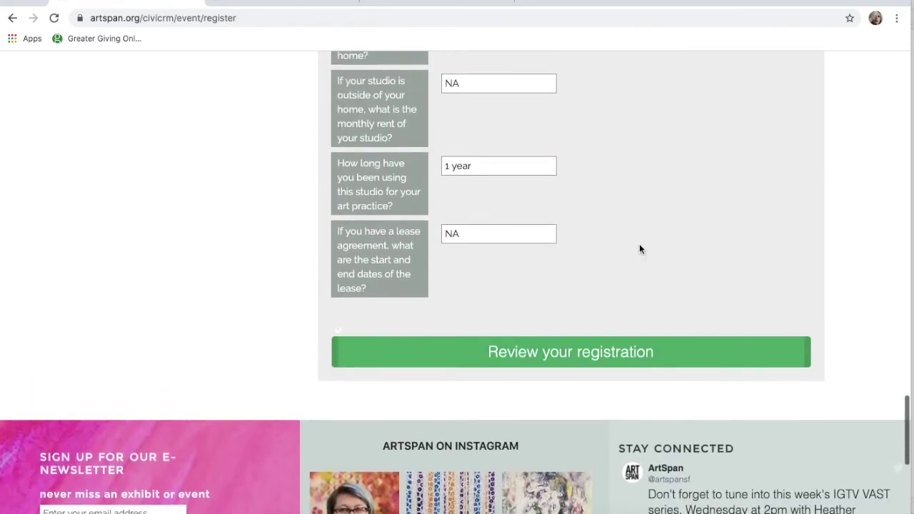
scroll(639, 248, "down", 1)
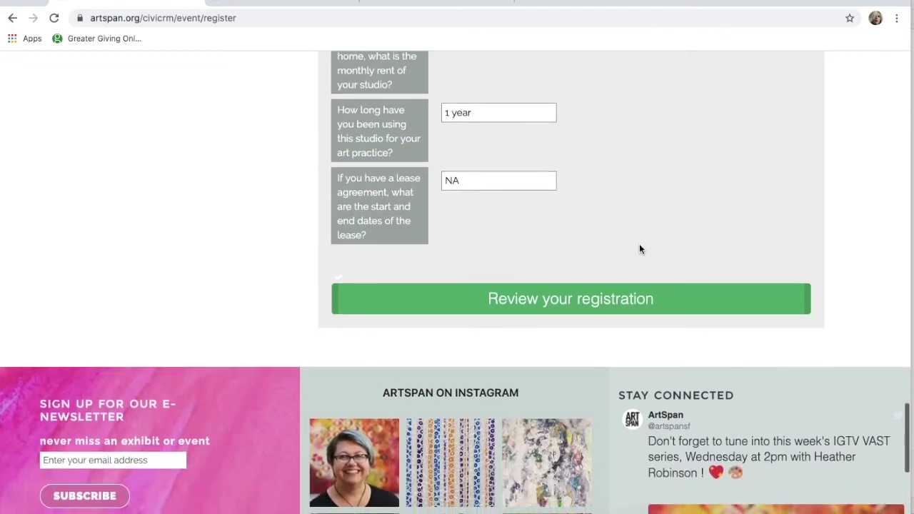
Review the $125.00 Premier Registration summary and billing details, then submit the registration.
left_click(614, 300)
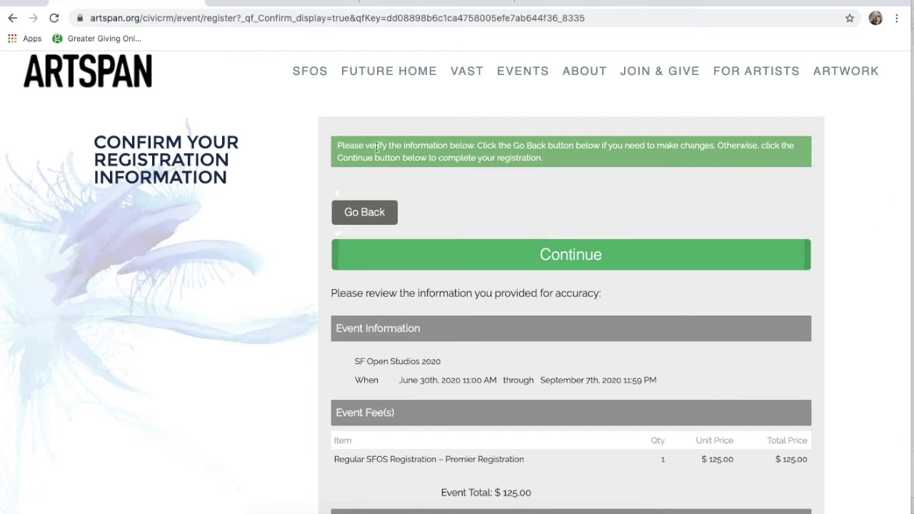
scroll(749, 351, "down", 10)
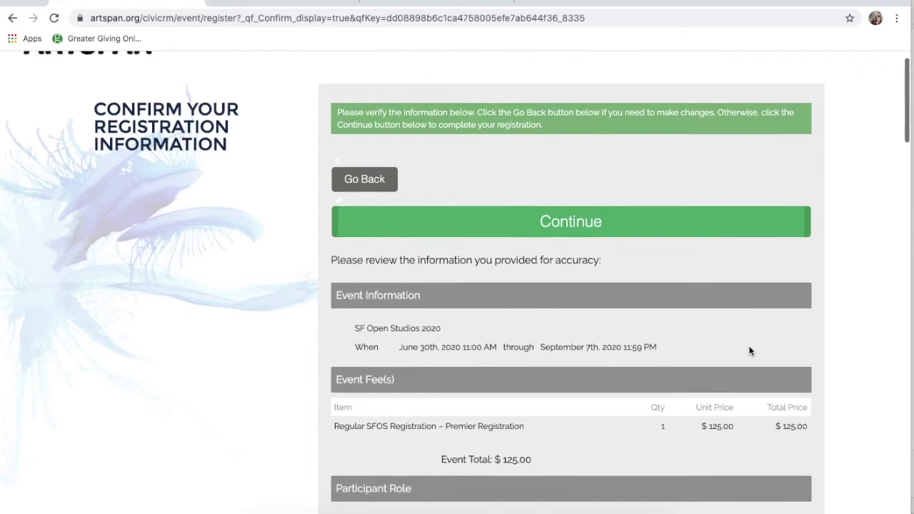
scroll(305, 403, "down", 12)
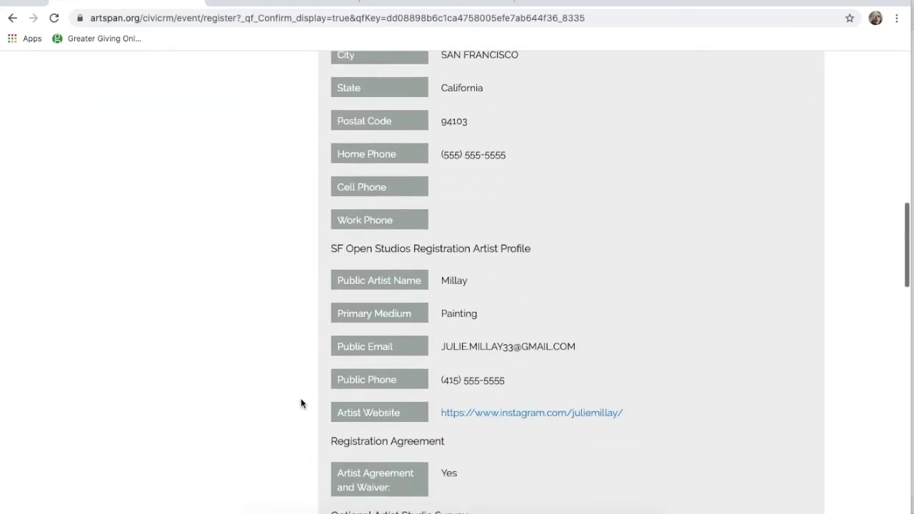
scroll(299, 402, "down", 2)
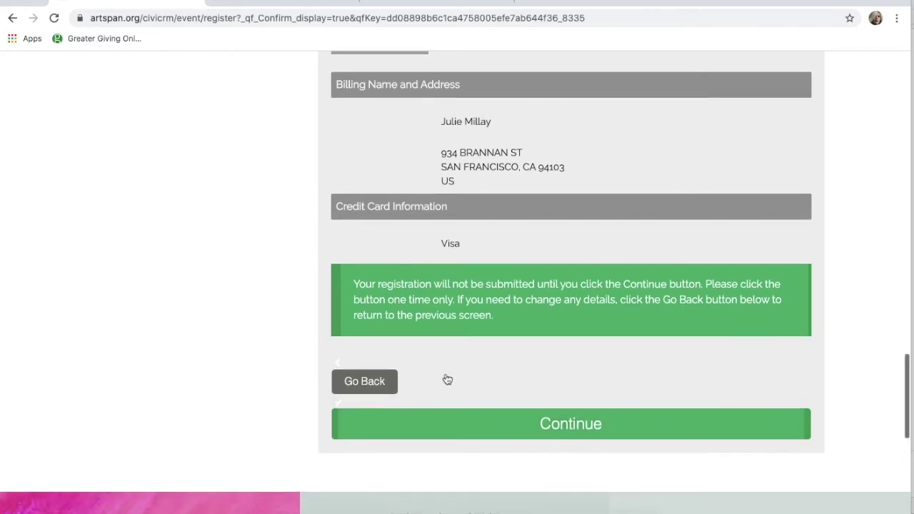
left_click(469, 422)
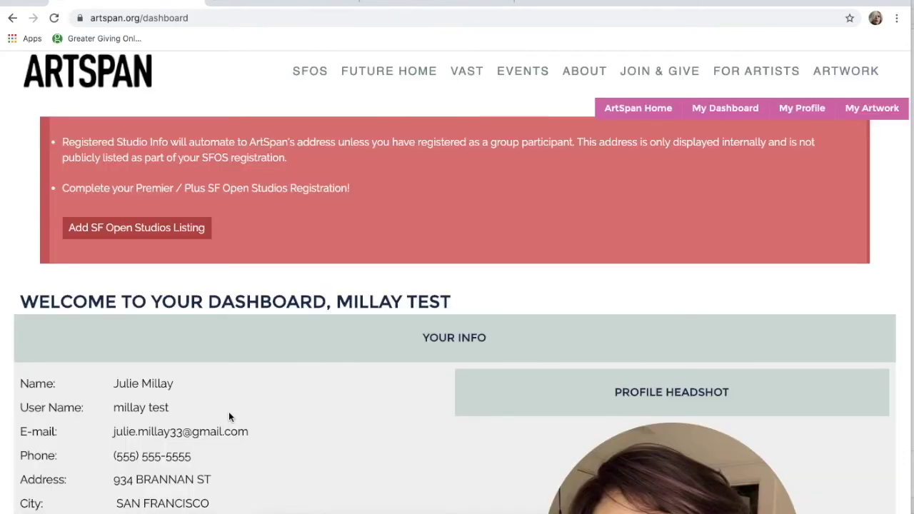
Start a new SF Open Studios listing with Painting as the primary medium.
left_click(187, 232)
left_click(469, 185)
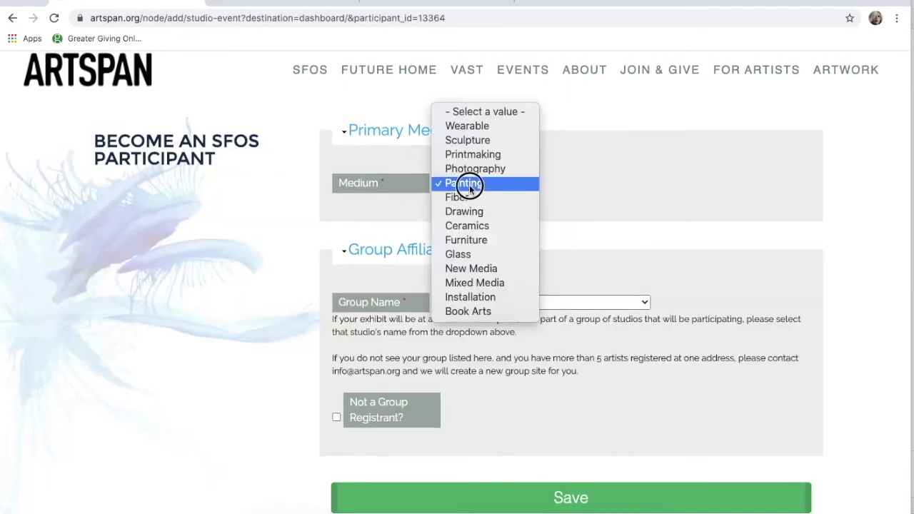
left_click(523, 268)
left_click(507, 182)
left_click(501, 98)
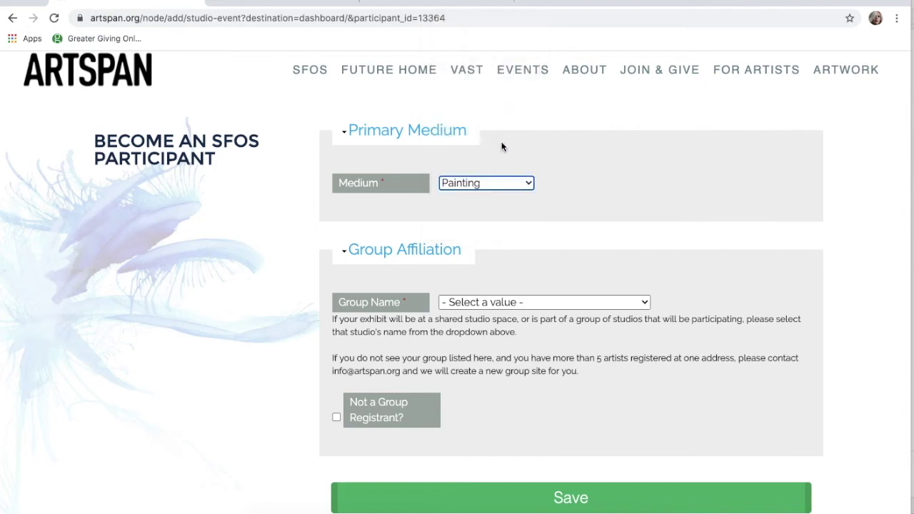
Leave the group studio empty, tick Not a Group Registrant, and save the listing.
left_click(512, 302)
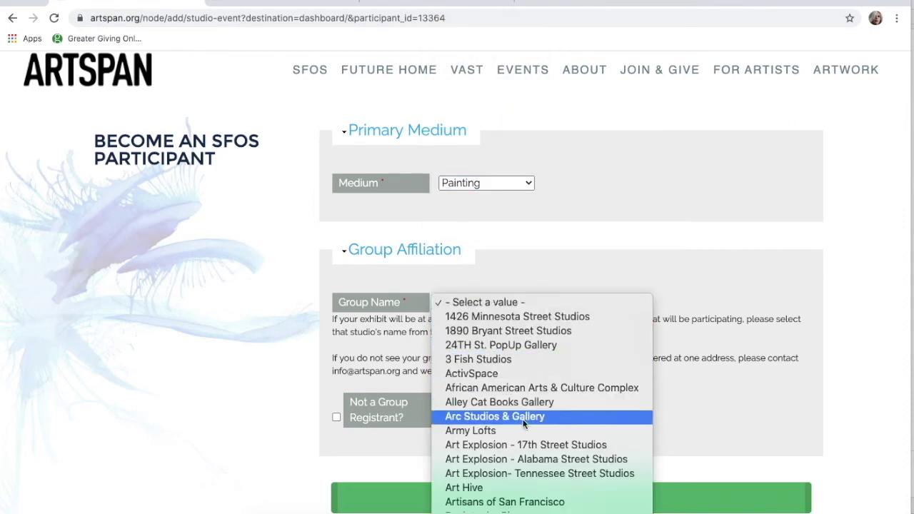
scroll(535, 460, "down", 2)
scroll(535, 460, "down", 2)
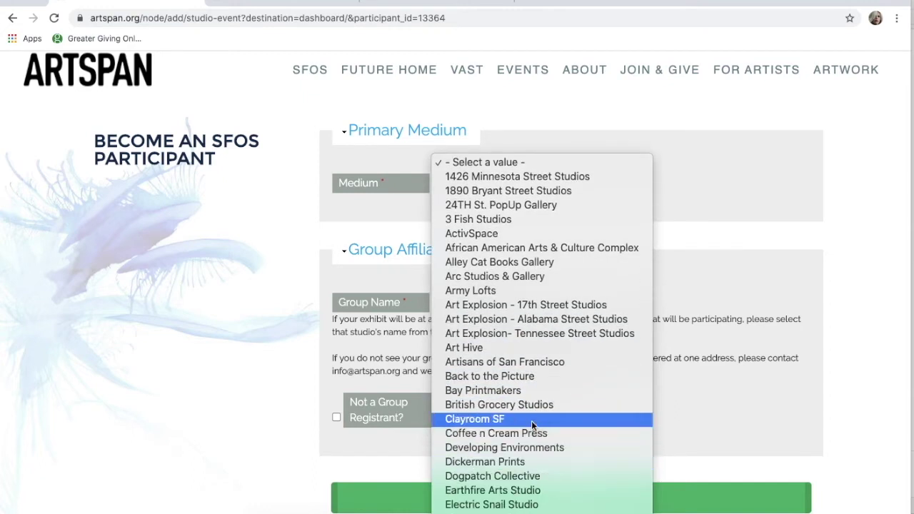
left_click(411, 209)
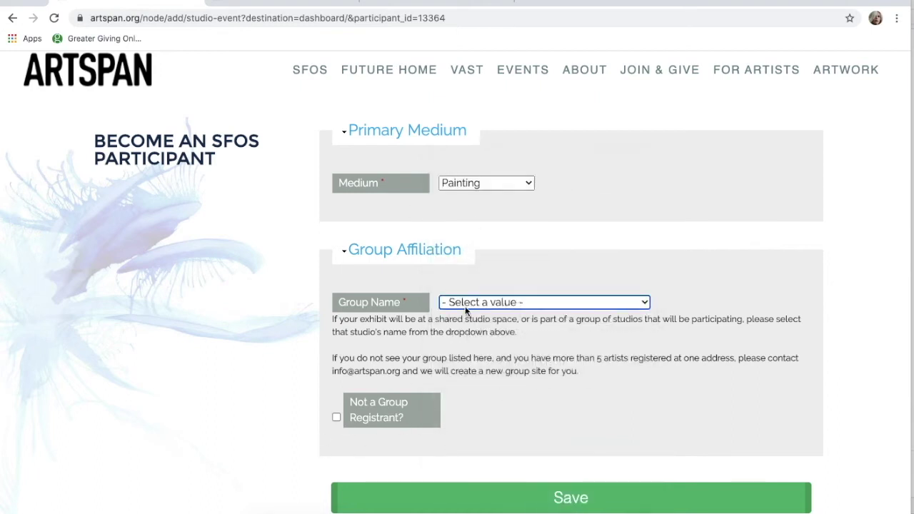
left_click(336, 417)
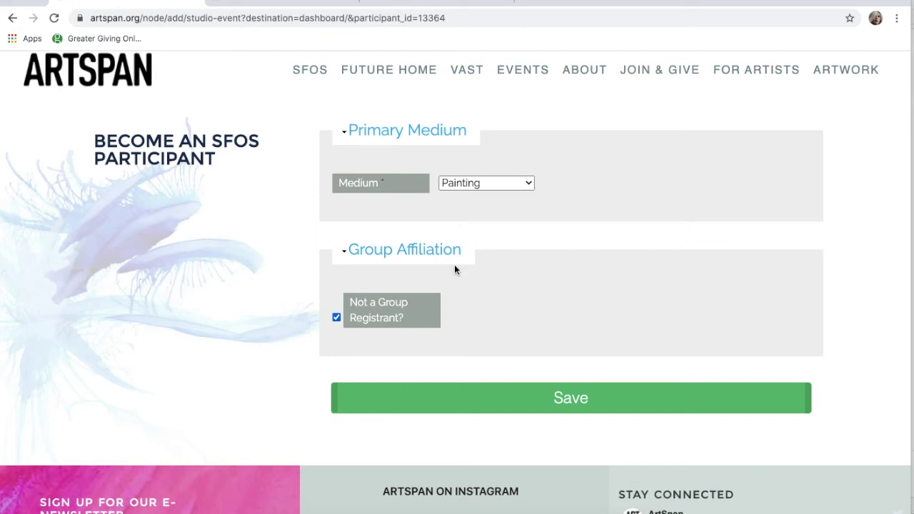
left_click(643, 398)
scroll(658, 372, "down", 1)
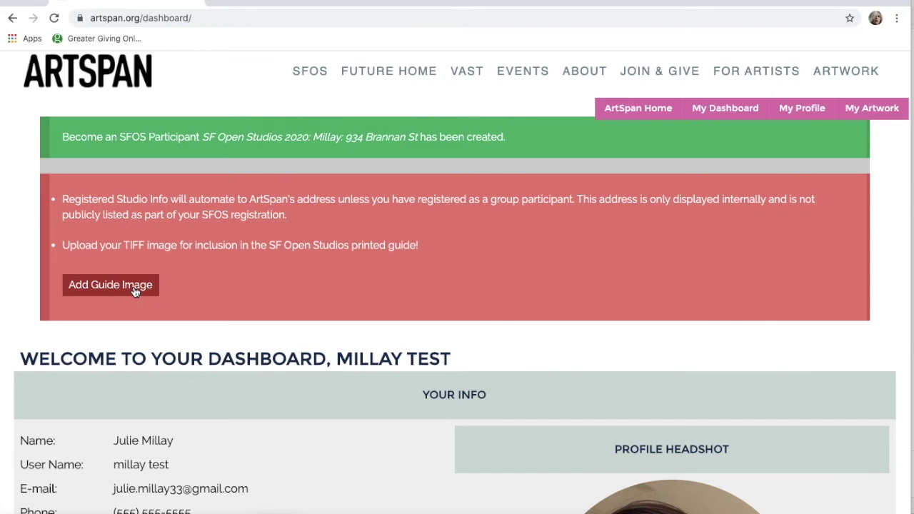
Start a guide image submission titled Joon with medium Oil Paint.
left_click(135, 292)
left_click(453, 241)
left_click(534, 249)
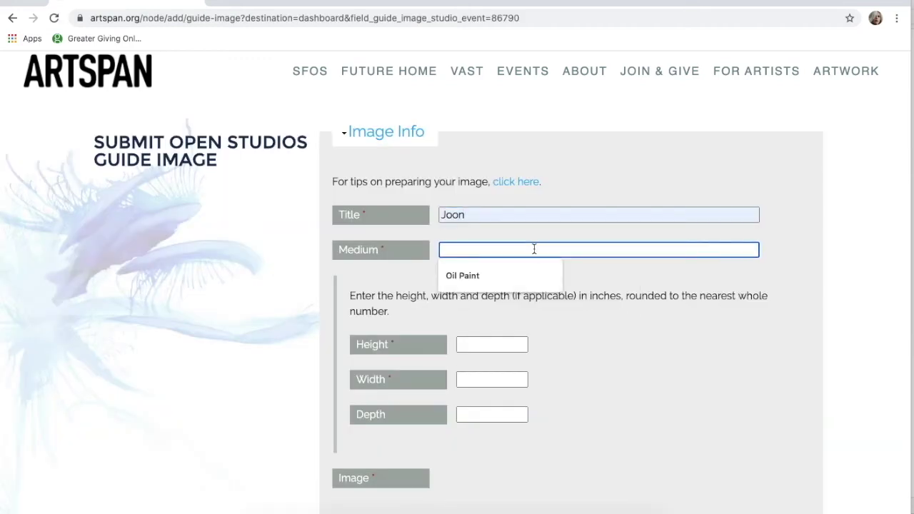
left_click(462, 274)
scroll(652, 347, "down", 1)
Enter the artwork dimensions: height 12, width 16, depth 1 inches.
left_click(486, 296)
type("12")
key("Tab")
type("16")
left_click(521, 364)
type("1")
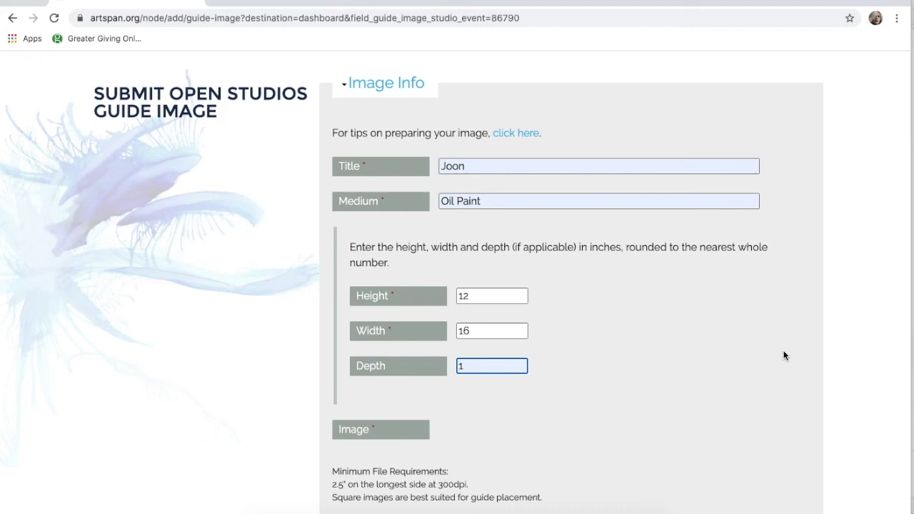
scroll(715, 391, "down", 5)
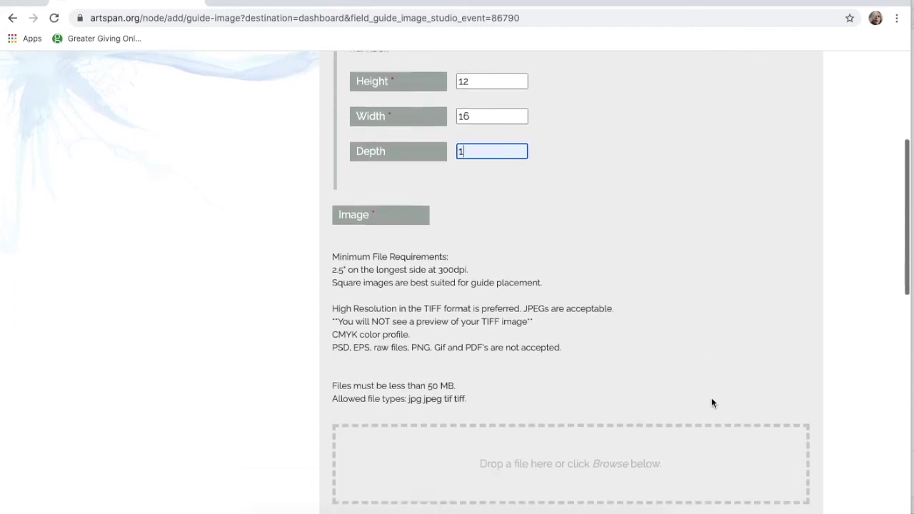
scroll(711, 403, "down", 1)
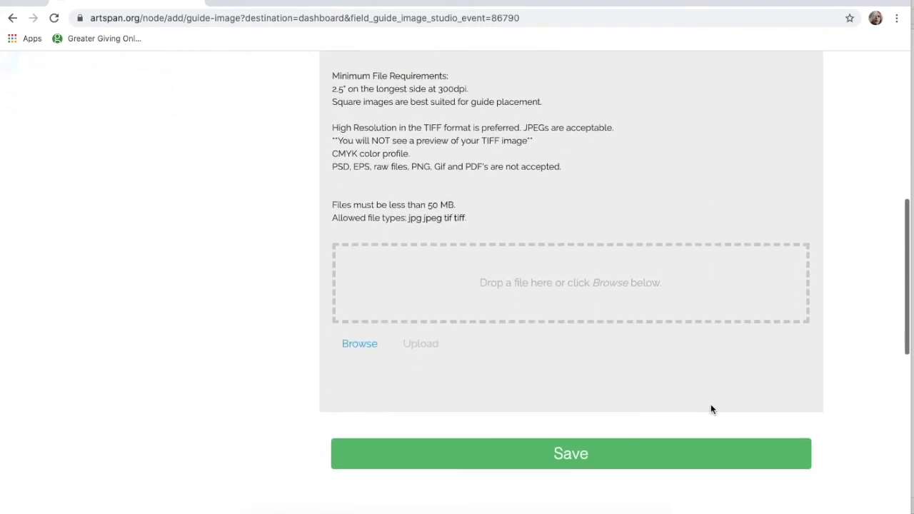
scroll(693, 402, "up", 1)
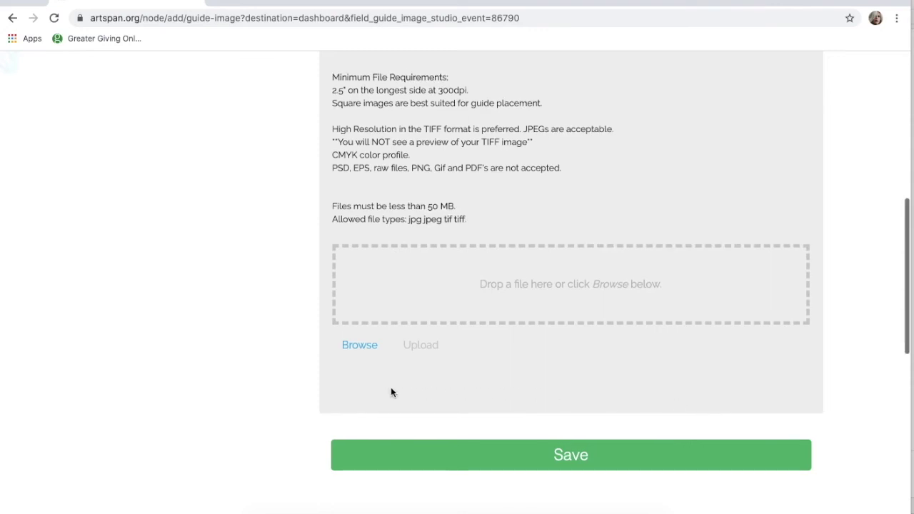
Upload IMG_8049.JPG as the guide image and save the submission.
left_click(357, 347)
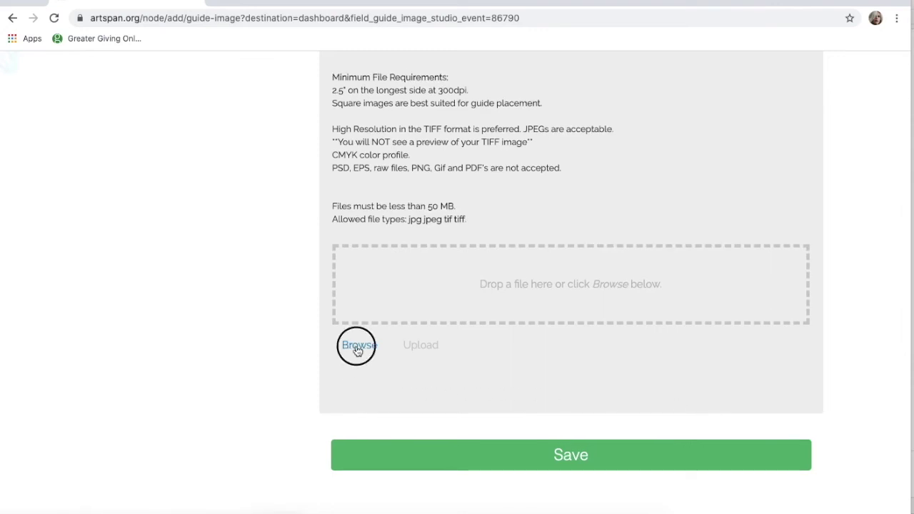
key("Return")
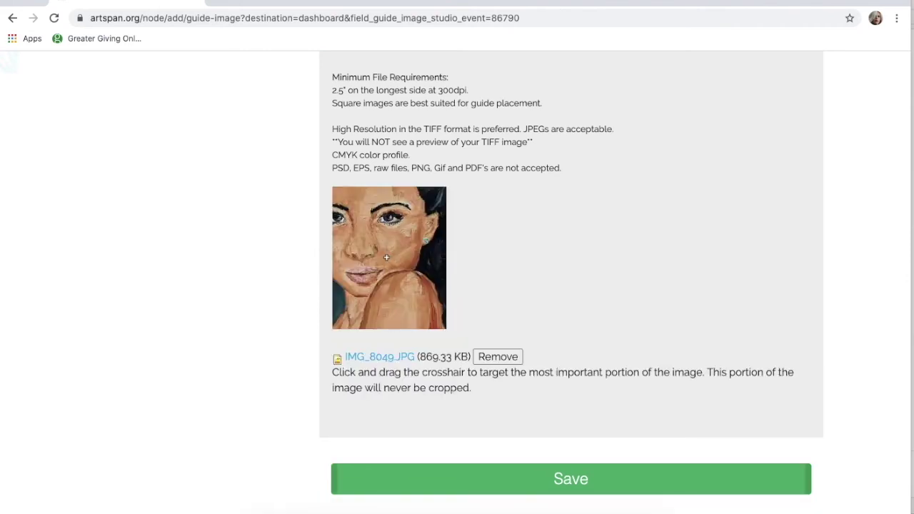
left_click(505, 491)
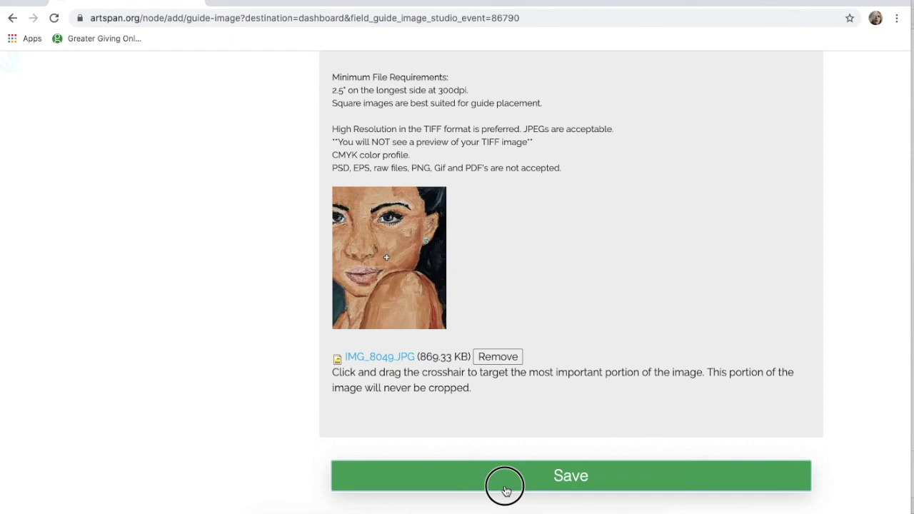
left_click(505, 490)
scroll(711, 393, "down", 4)
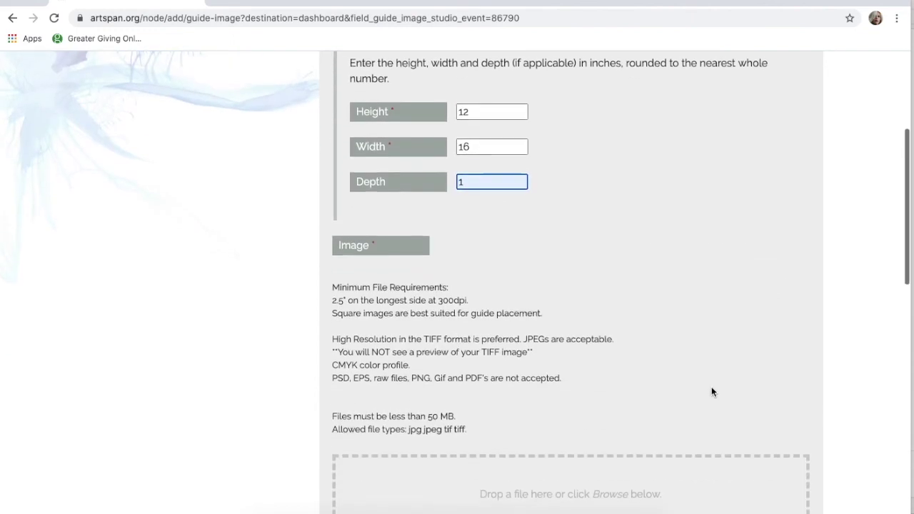
scroll(711, 403, "down", 2)
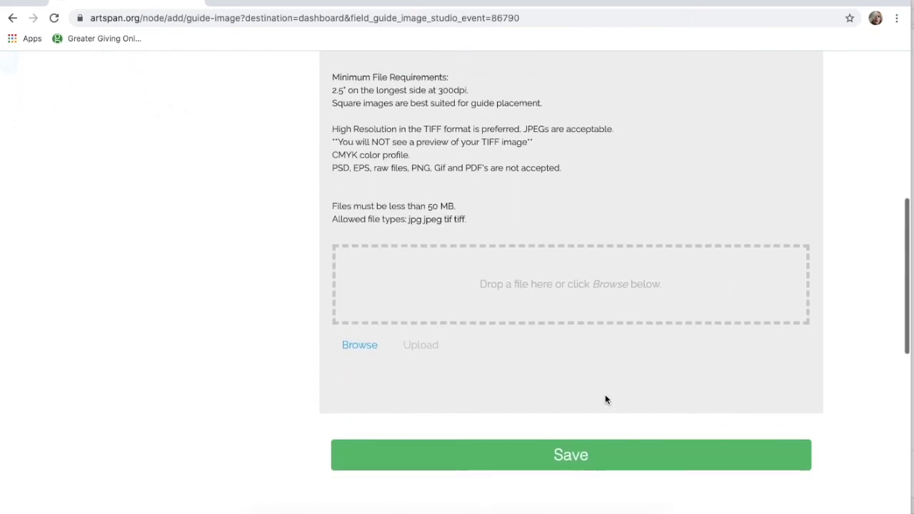
left_click(505, 491)
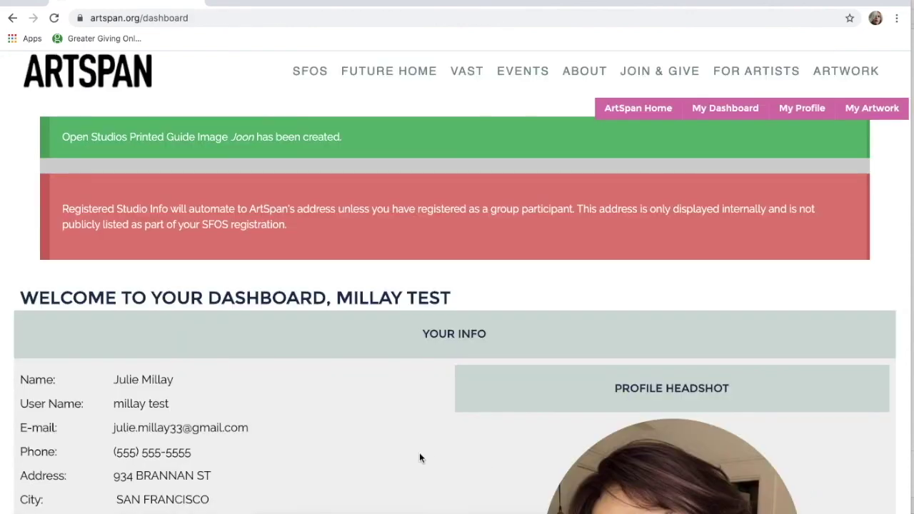
Scroll the dashboard to the SF Open Studios 2020 Registration Info and Registered Studio Info sections.
scroll(419, 458, "down", 5)
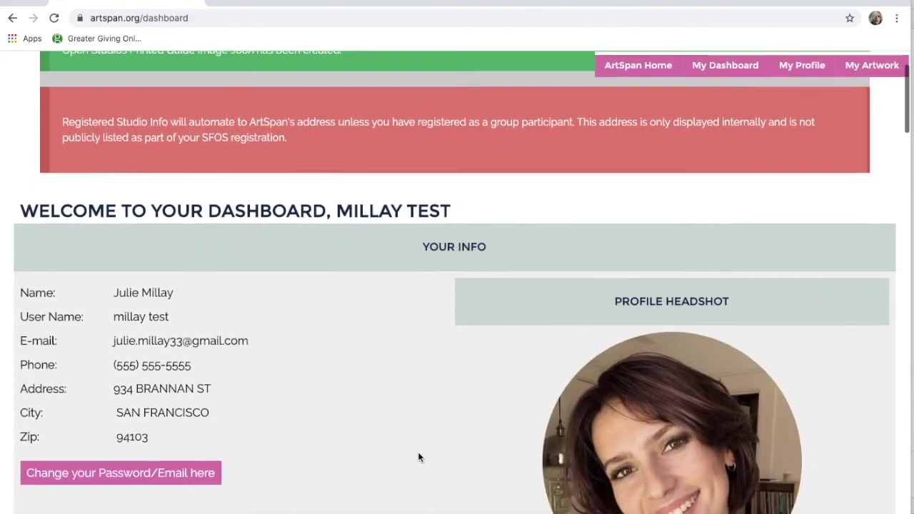
scroll(421, 443, "down", 5)
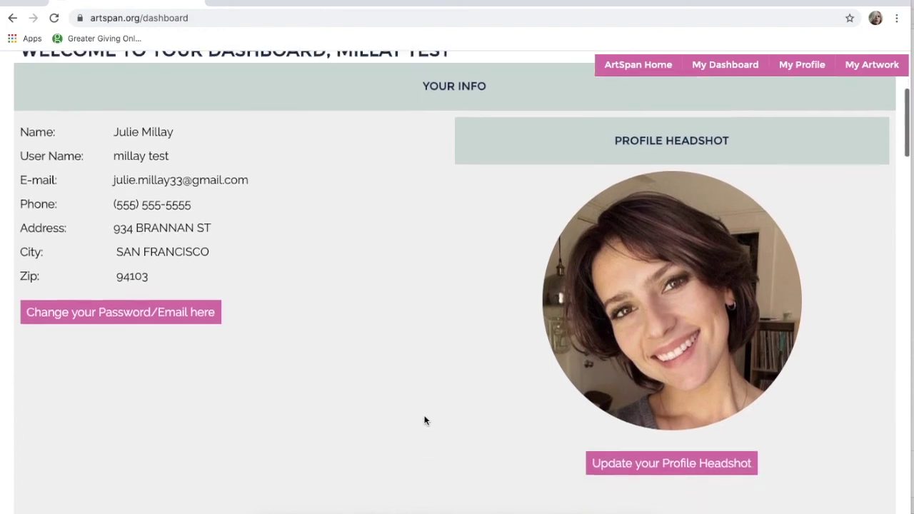
scroll(425, 432, "down", 4)
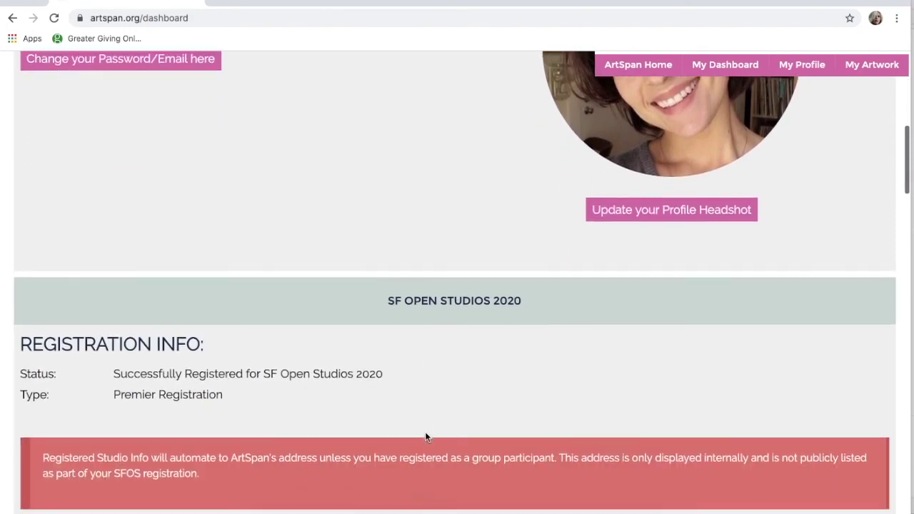
scroll(425, 437, "down", 4)
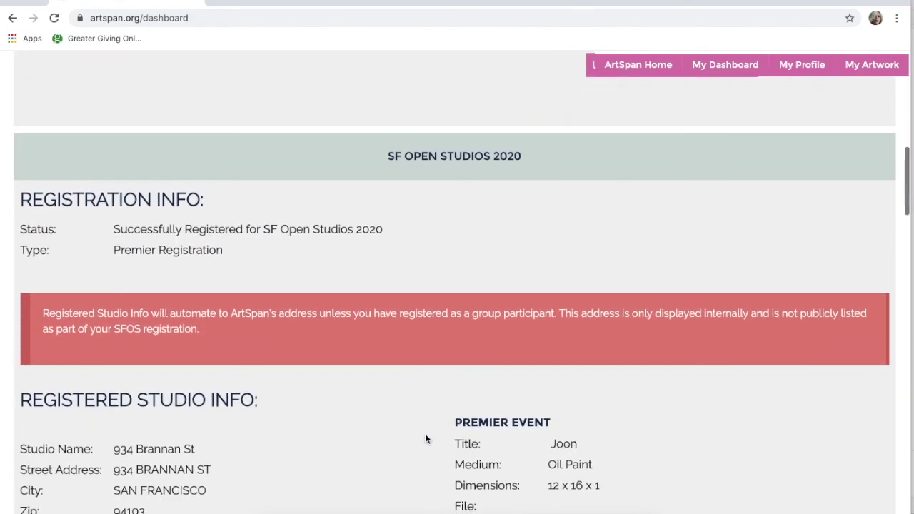
scroll(426, 437, "down", 2)
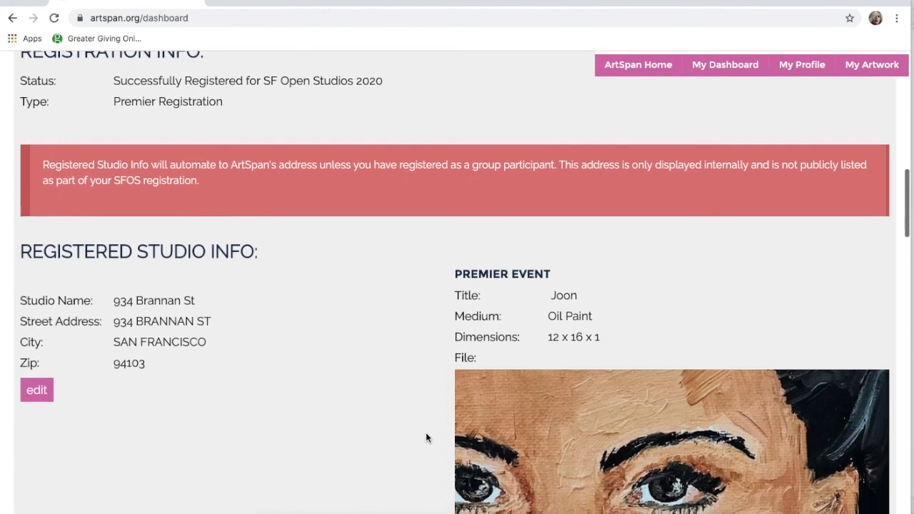